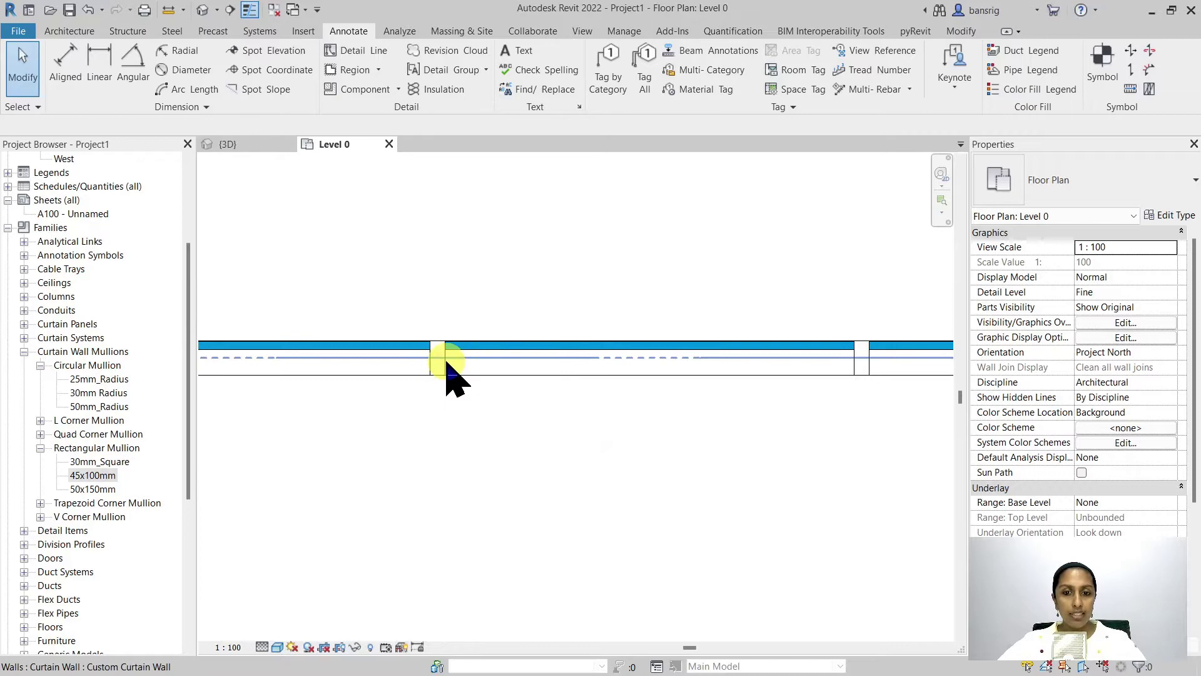
- Inspect a curtain wall mullion's type properties and close them without changes
left_click(442, 369)
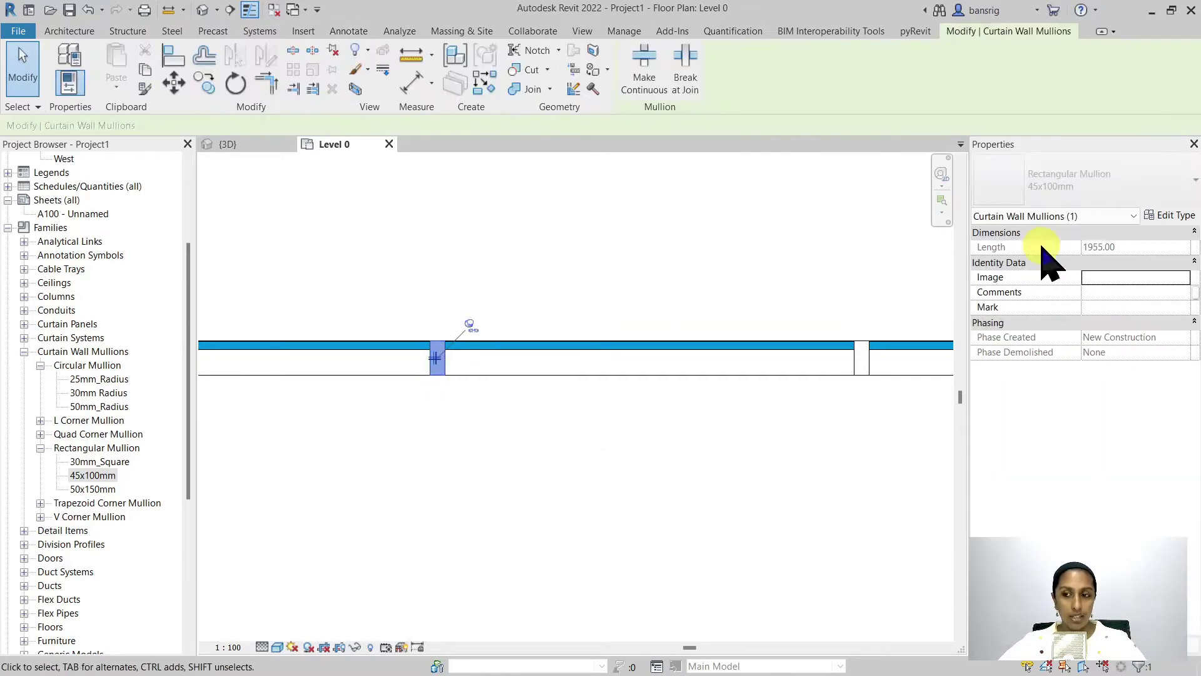
left_click(1169, 215)
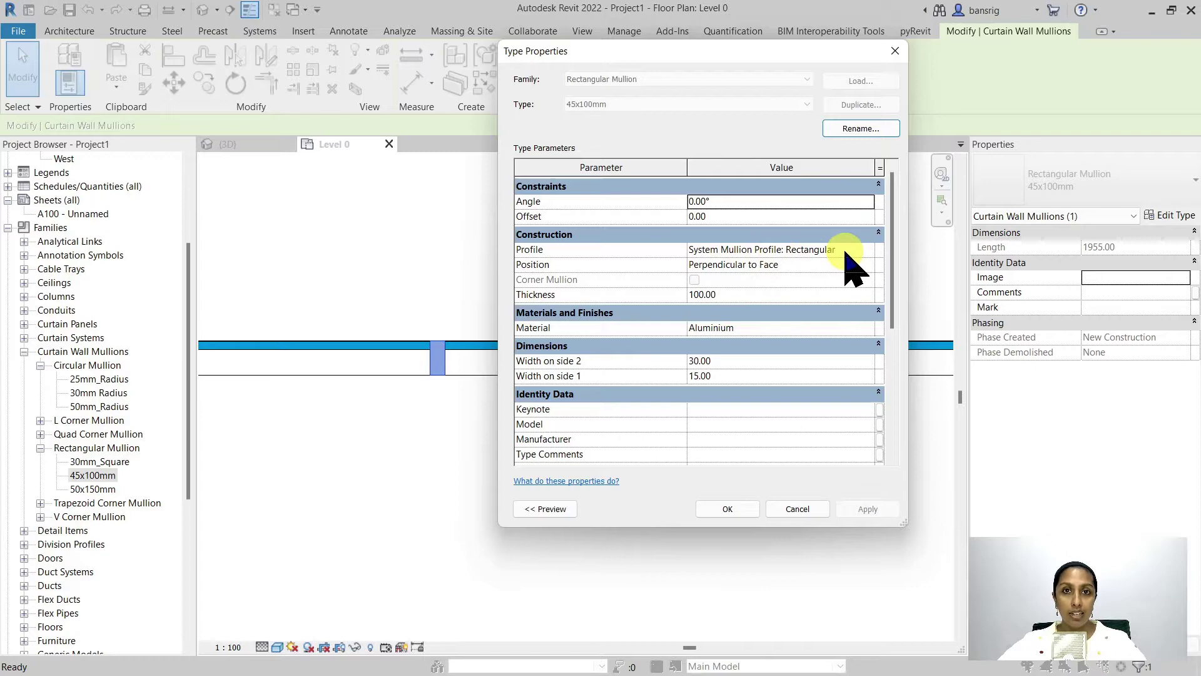
left_click(793, 509)
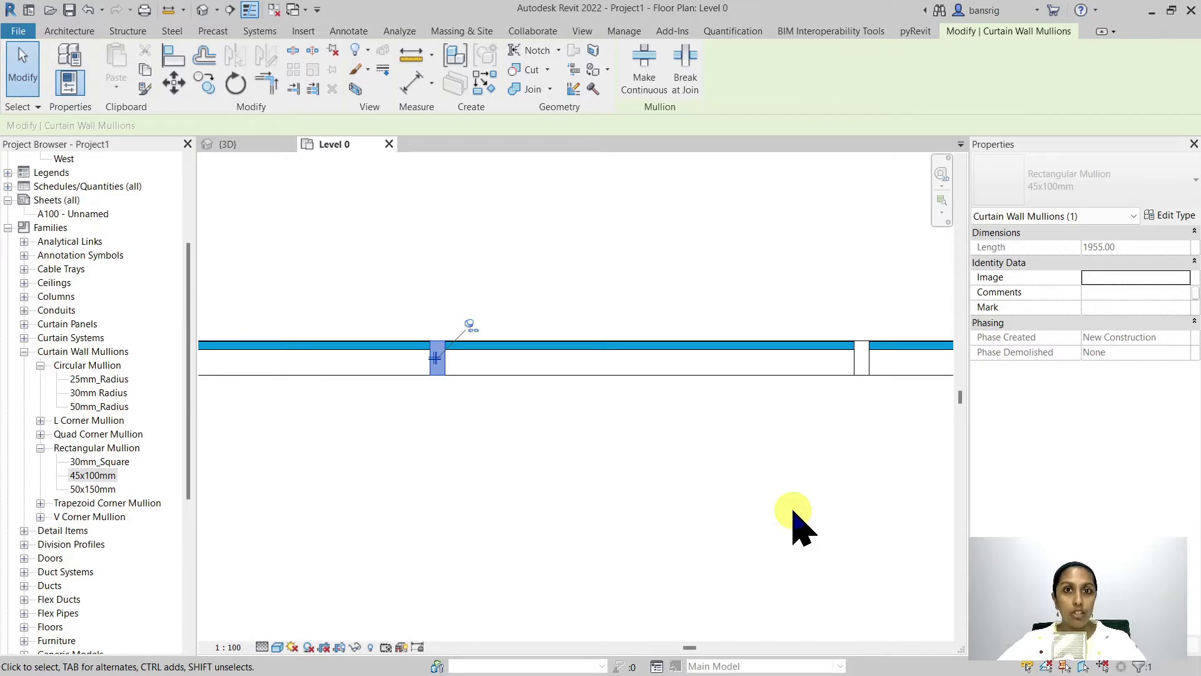
left_click(448, 249)
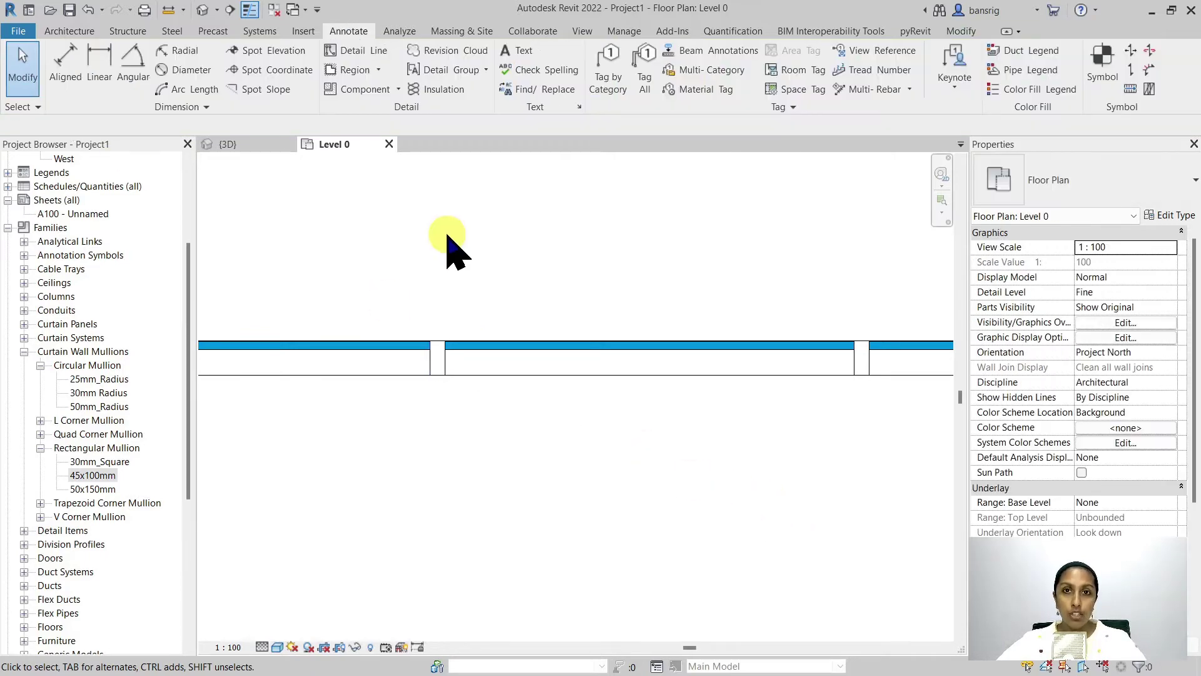
- Start a new family and choose the Metric Profile.rft template
left_click(11, 32)
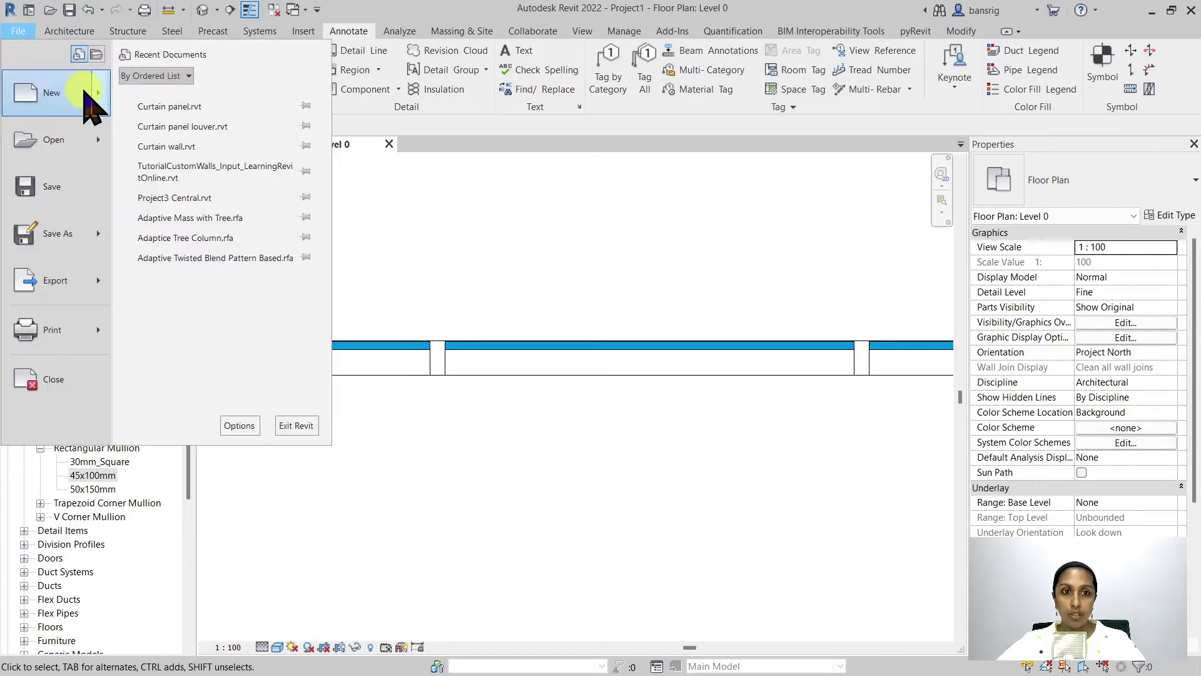
mouse_move(95, 81)
left_click(168, 144)
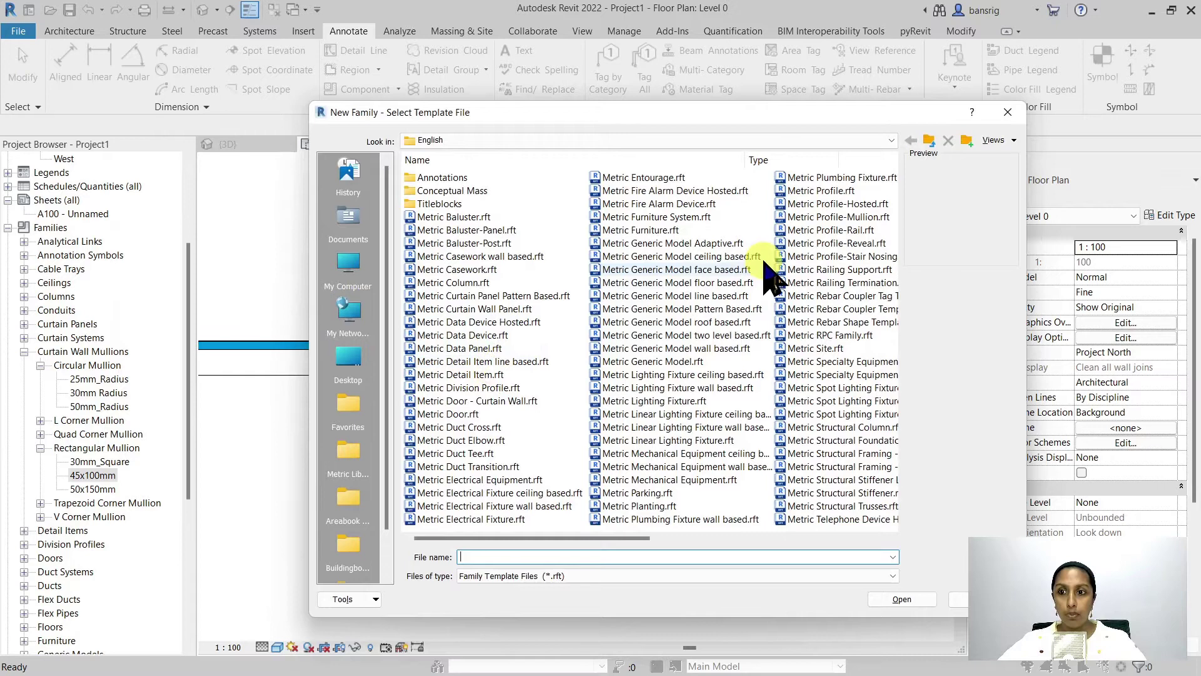
scroll(773, 262, "down", 1)
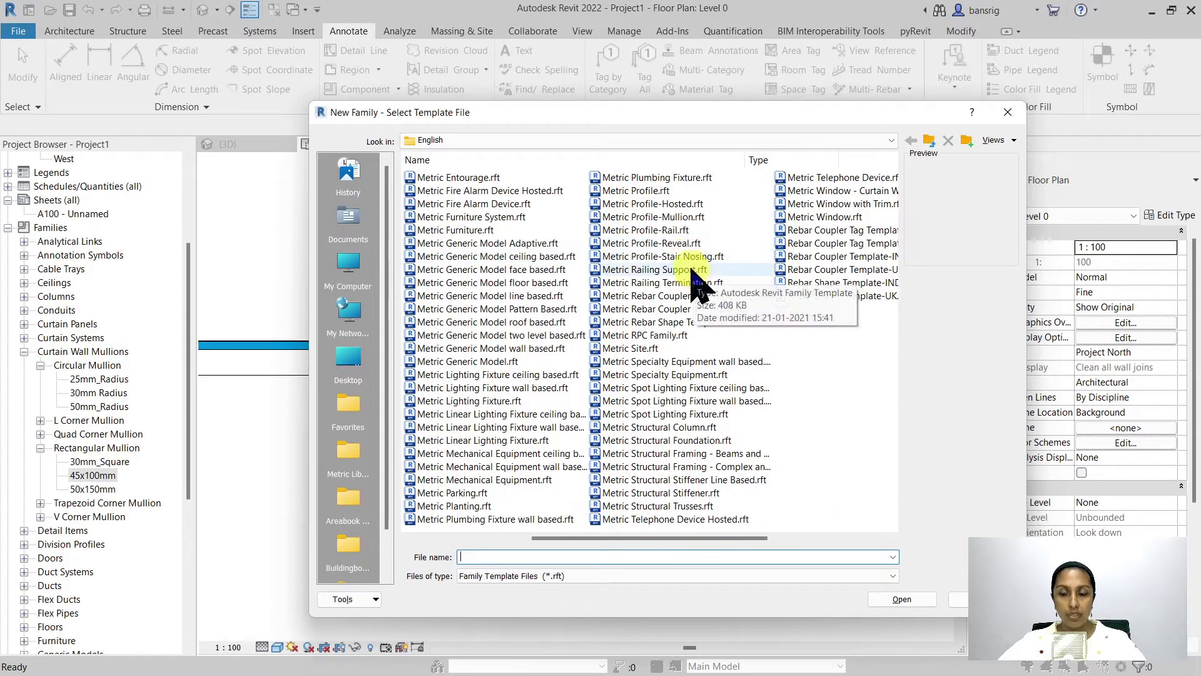
left_click(672, 218)
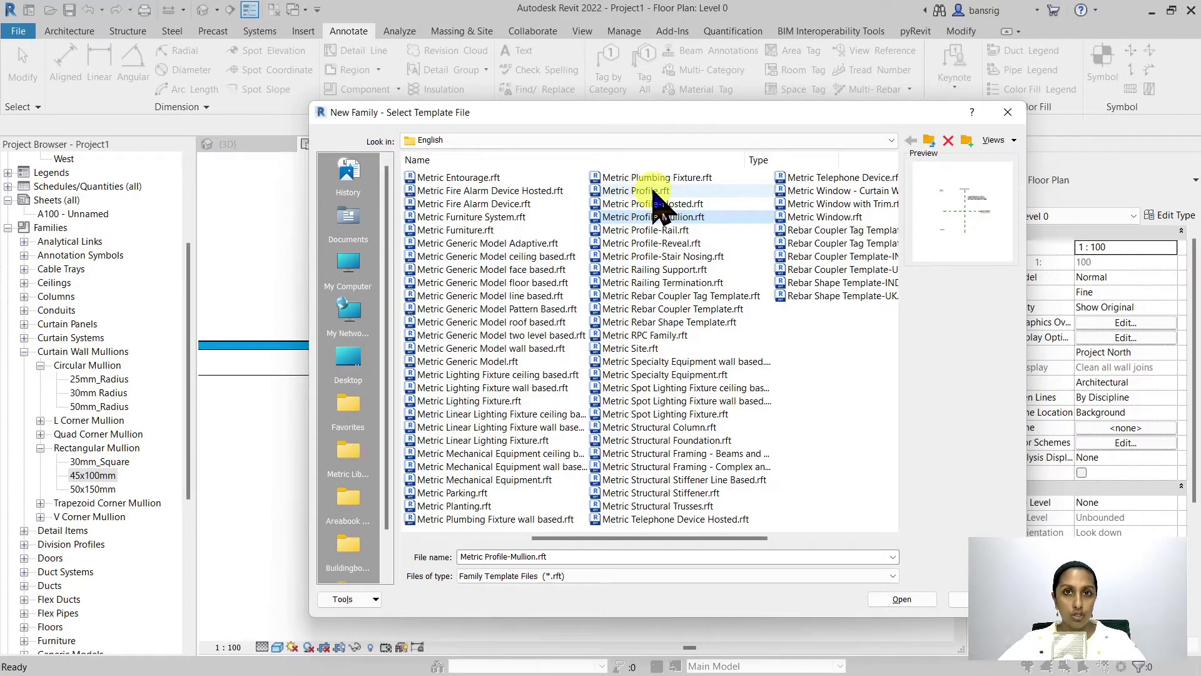
left_click(654, 191)
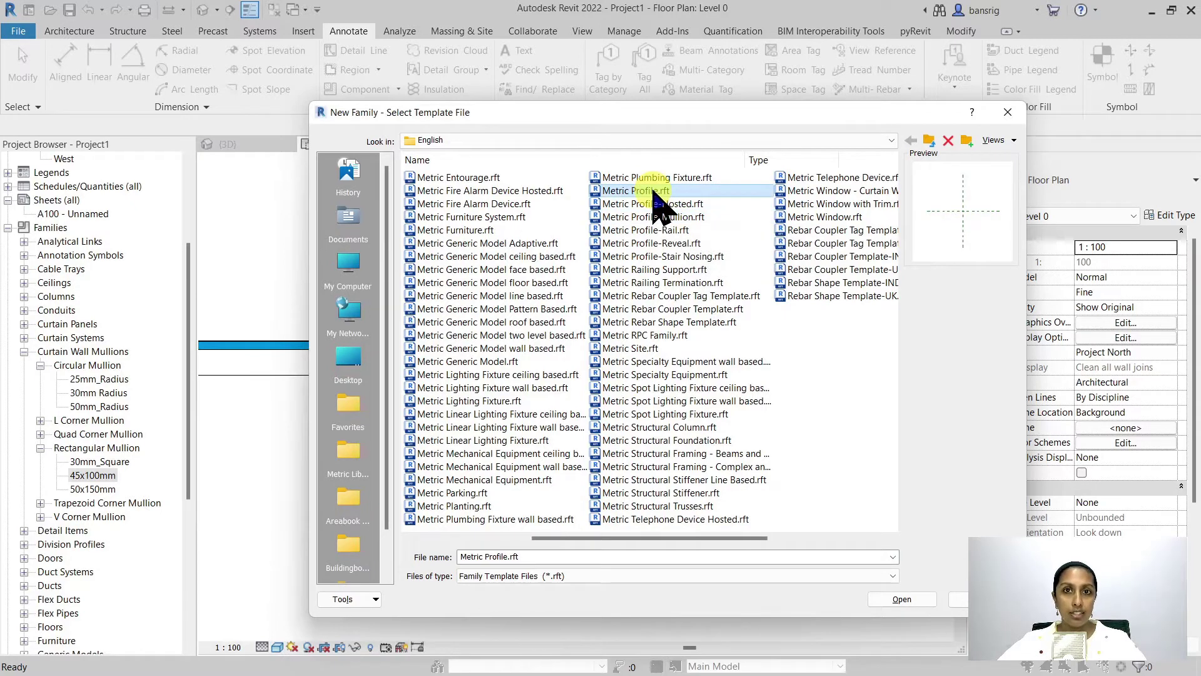
- Create the family from Metric Profile.rft and zoom into the reference plane intersection
left_click(901, 598)
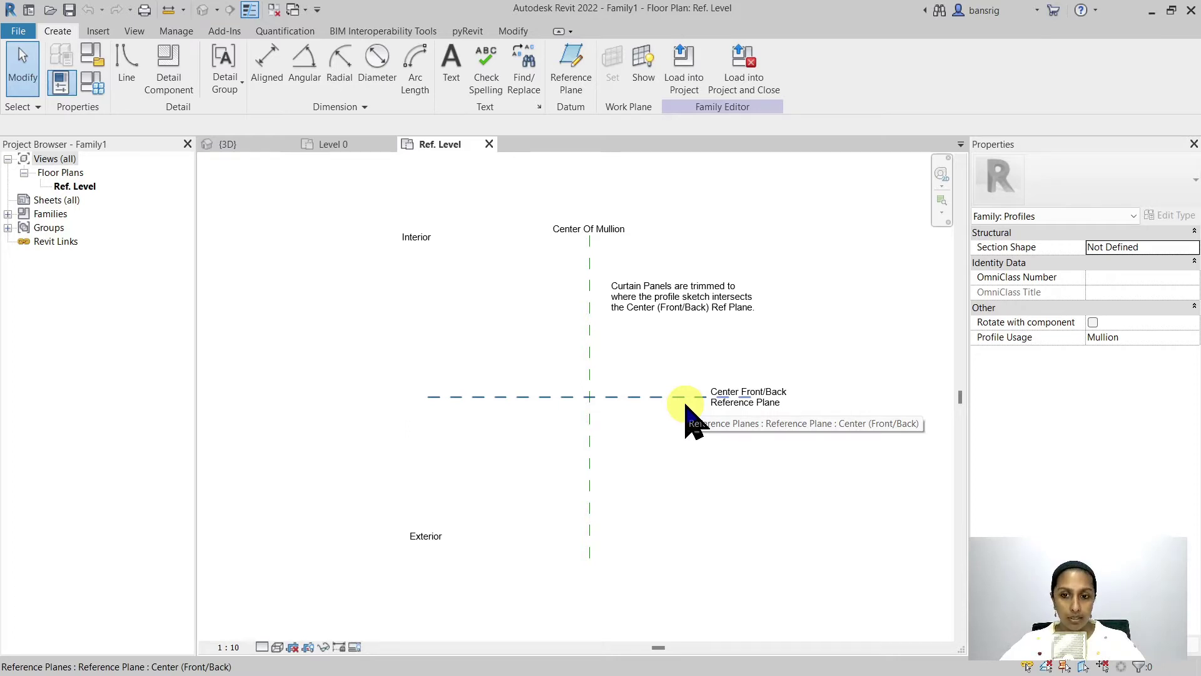
scroll(598, 400, "up", 3)
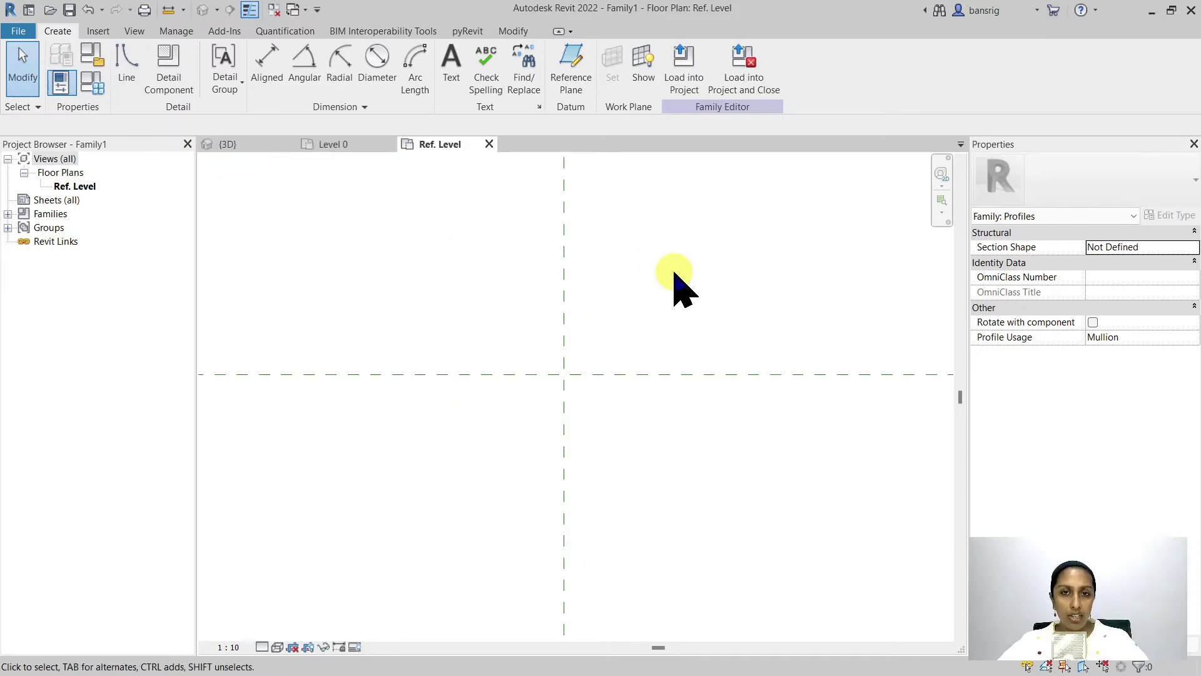
- Draw the 200-long upper body of the profile outline above the front/back plane
left_click(127, 65)
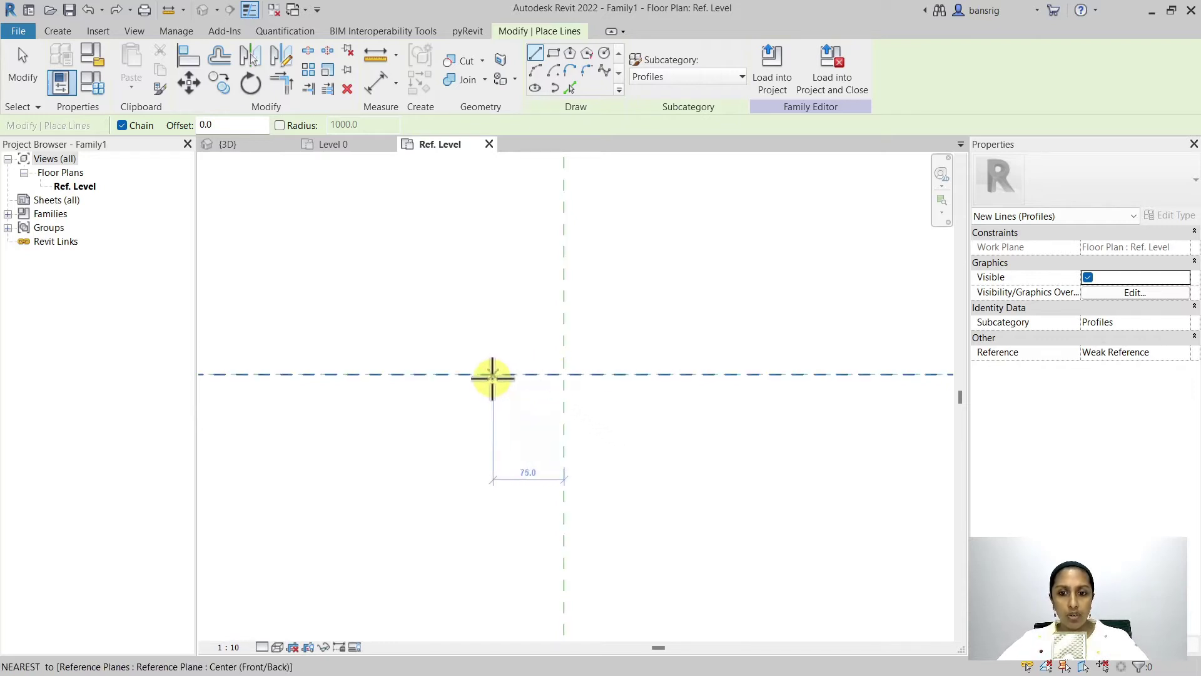
left_click(536, 373)
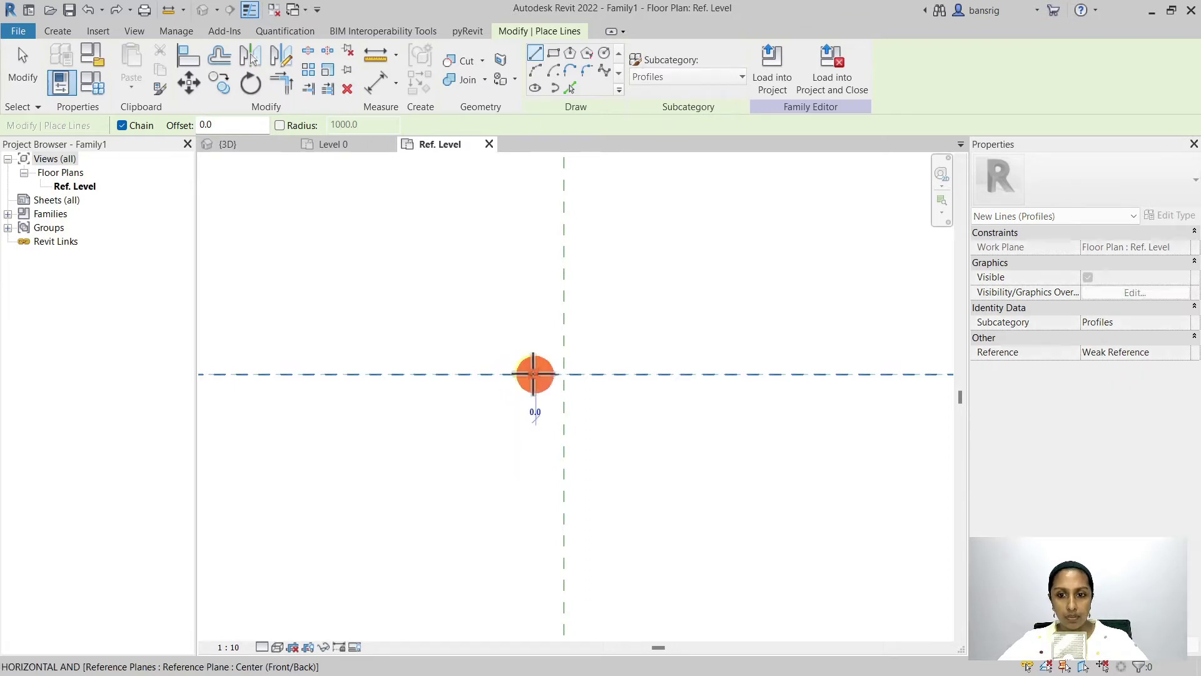
type("200")
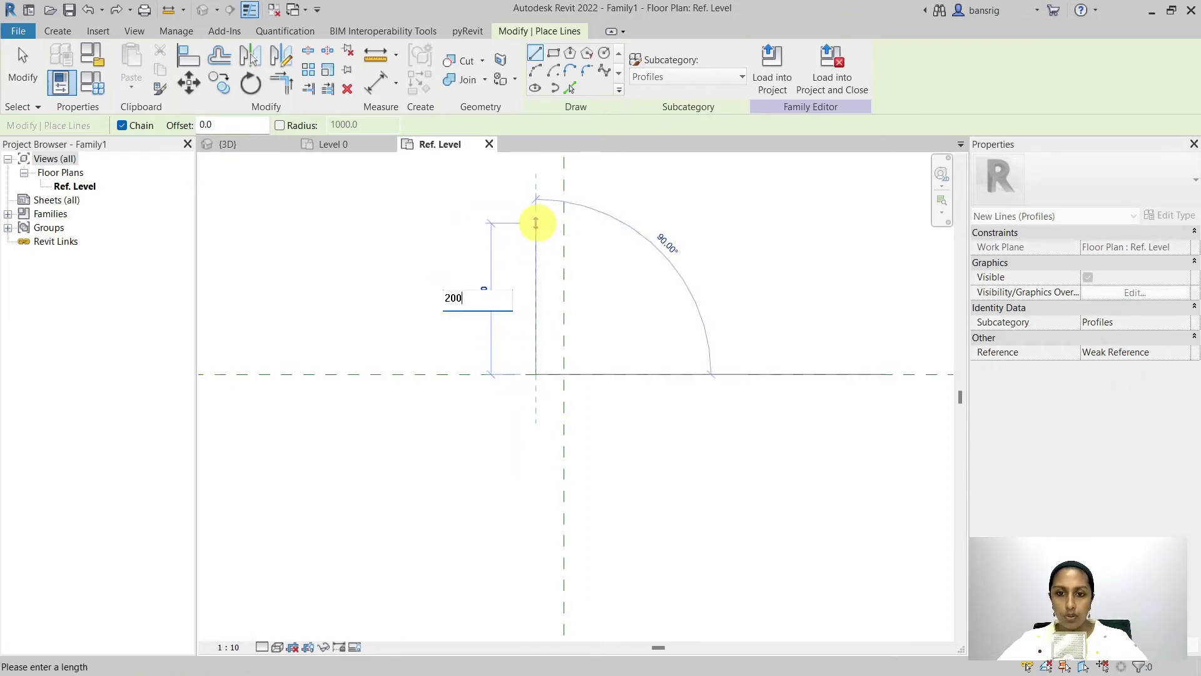
key("Return")
scroll(571, 214, "down", 1)
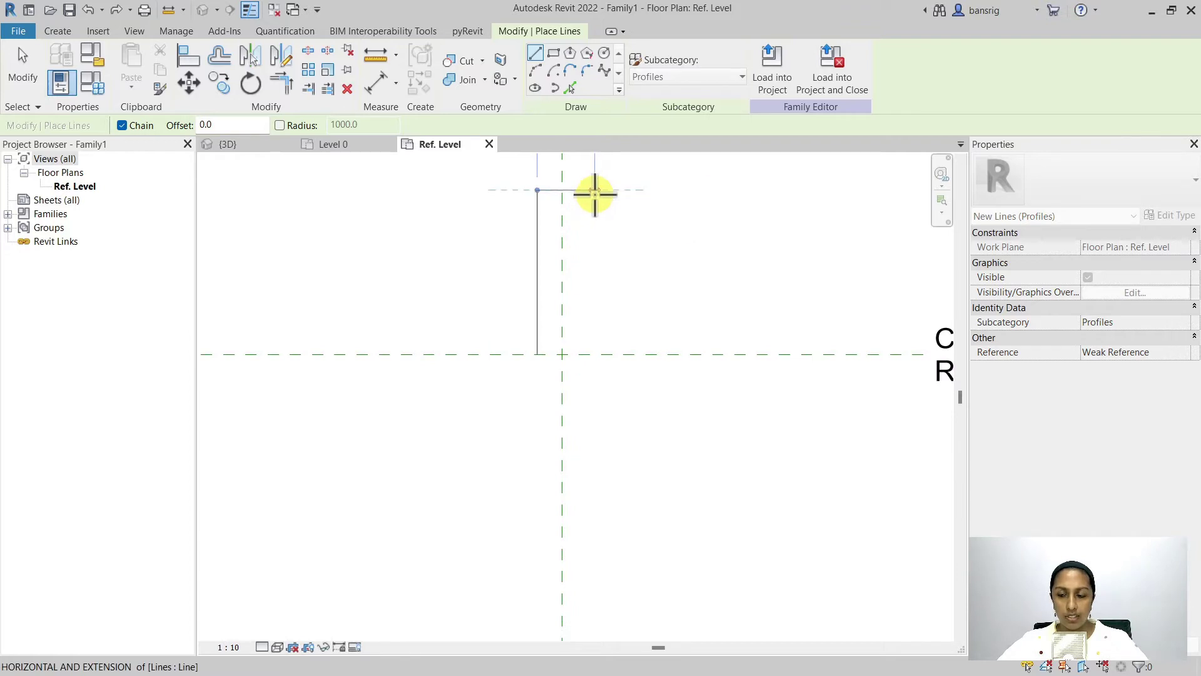
left_click(591, 191)
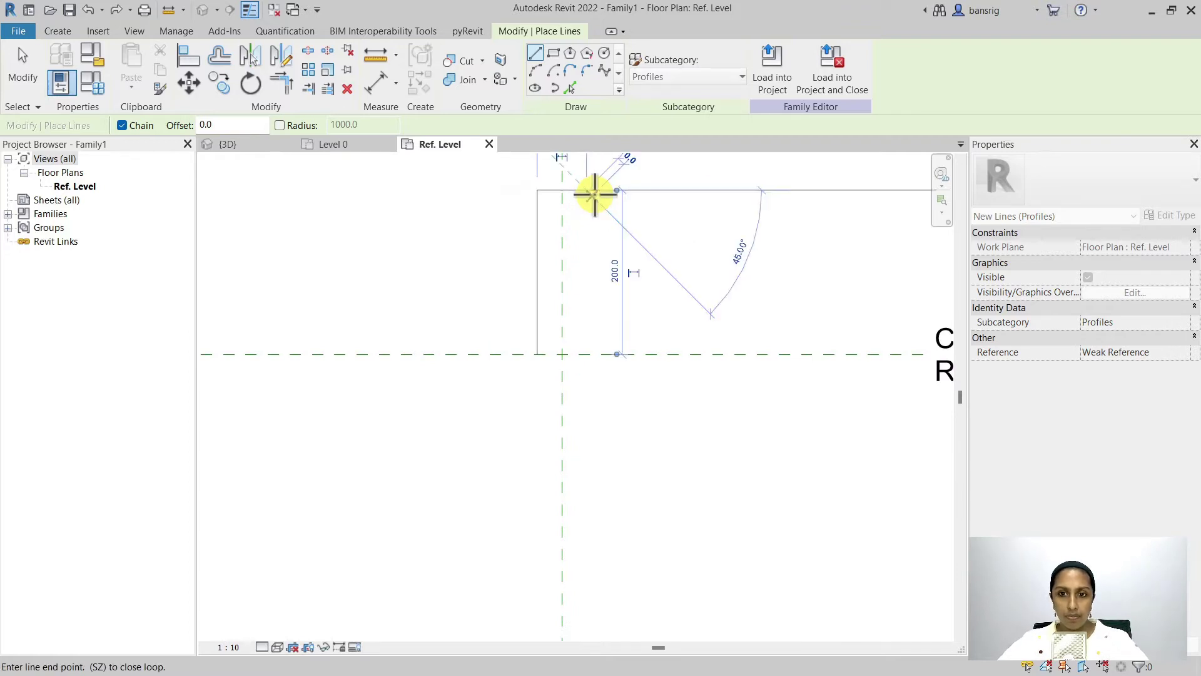
left_click(590, 351)
scroll(590, 378, "up", 2)
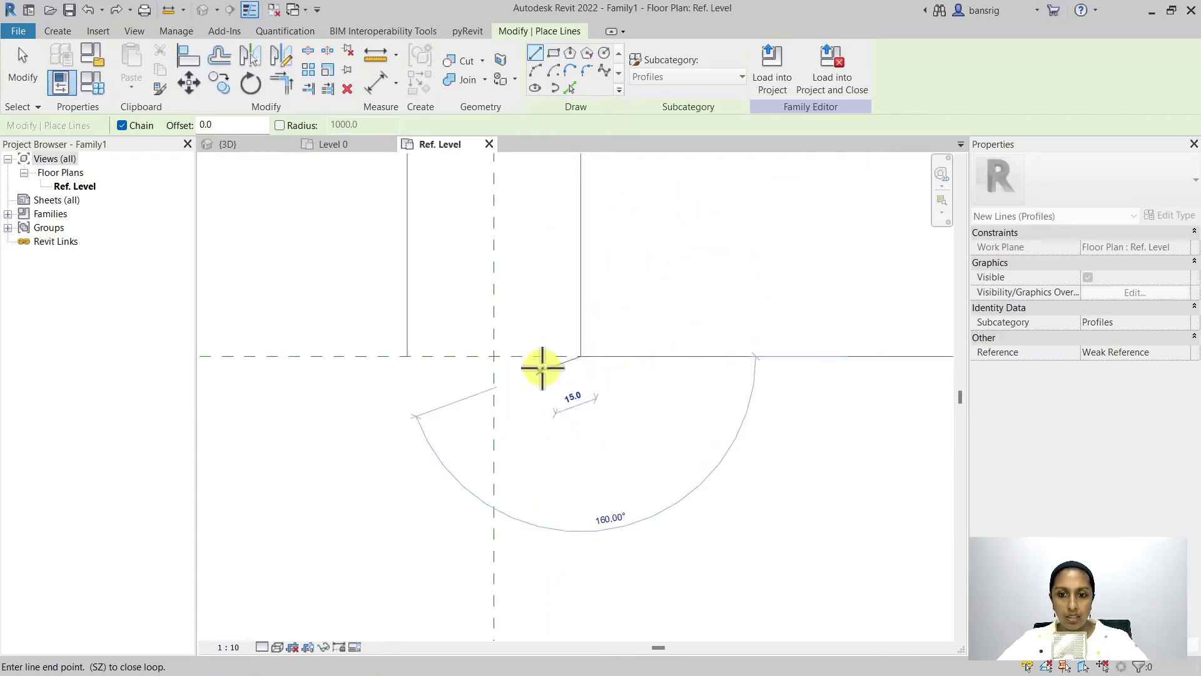
left_click(559, 367)
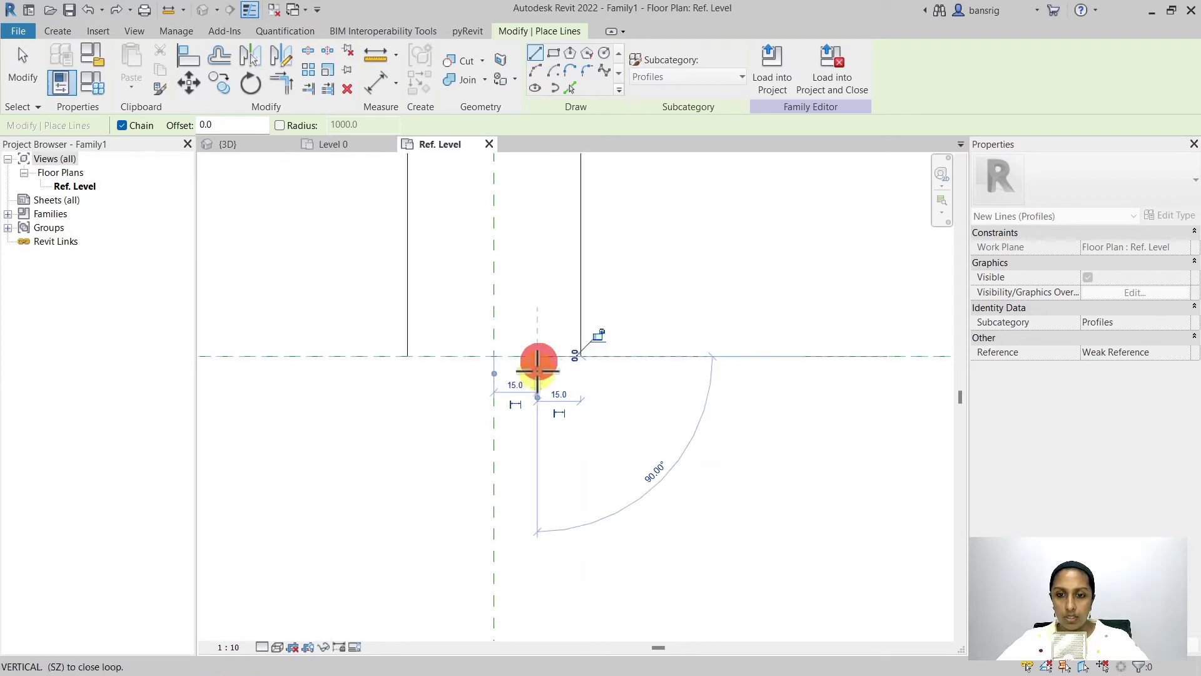
- Finish the outline with the notched neck and wider foot, closing the loop
left_click(536, 414)
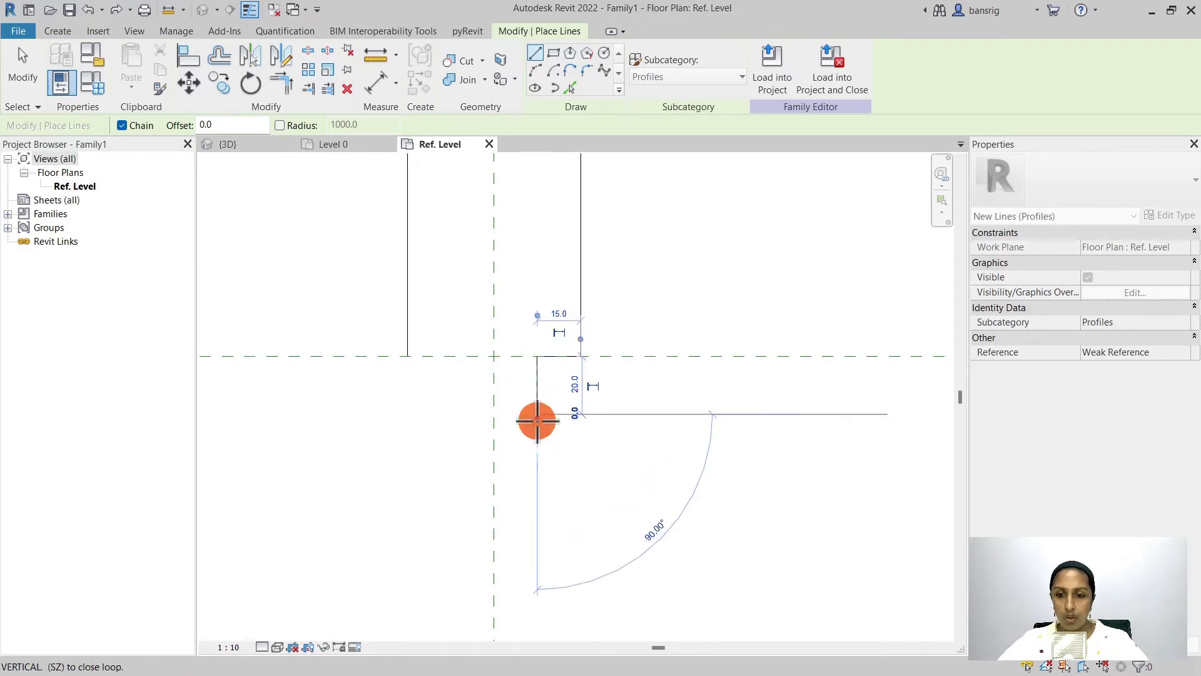
left_click(580, 414)
left_click(578, 471)
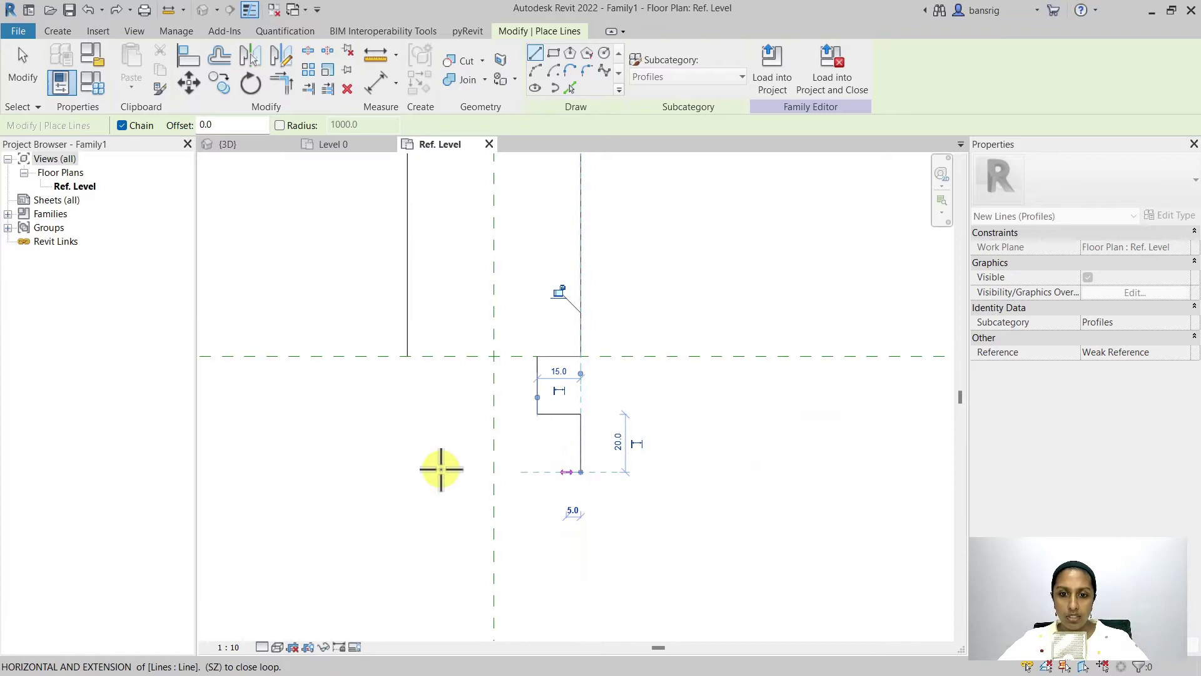
left_click(407, 471)
left_click(408, 414)
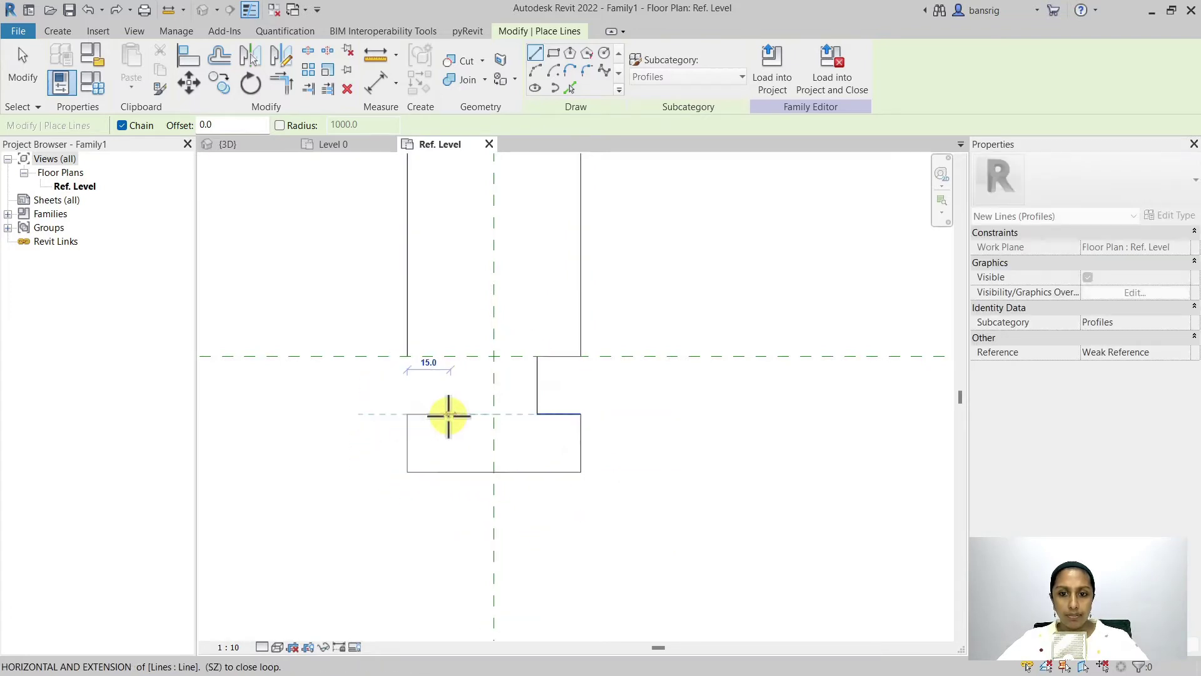
left_click(450, 414)
left_click(451, 357)
left_click(407, 356)
key("Escape")
key("Escape")
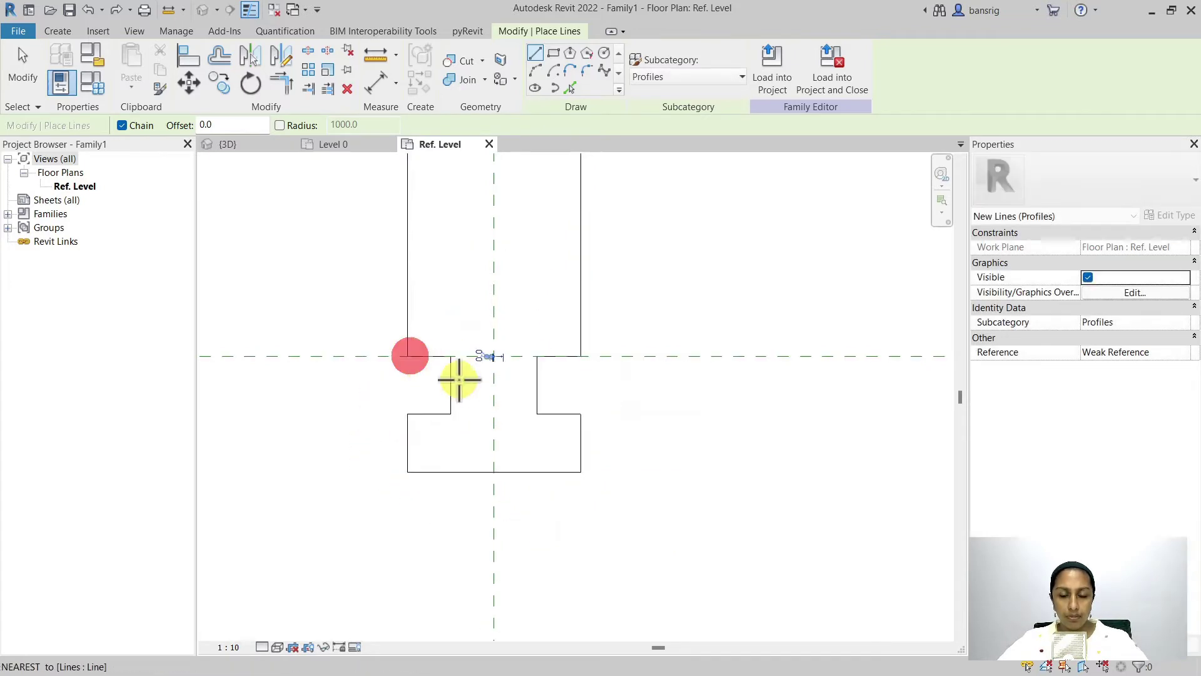
scroll(583, 450, "down", 3)
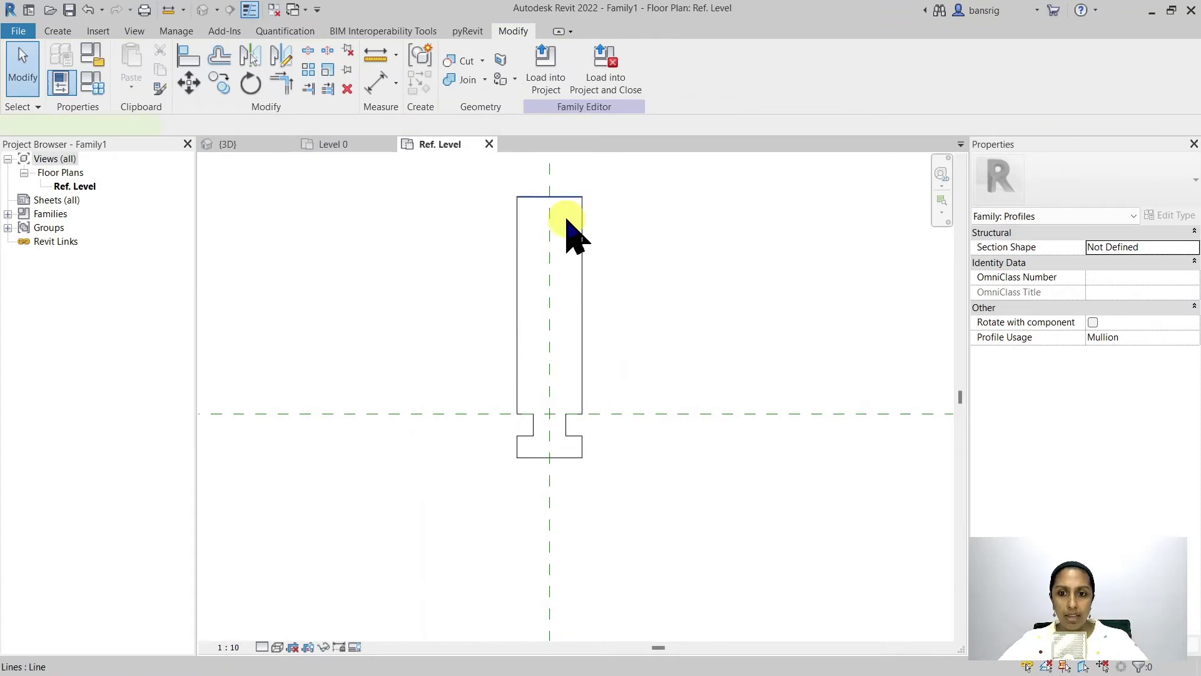
- Change the profile's temporary dimensions to 60 overall and 25 for the notch step
left_click(567, 198)
left_click(559, 457)
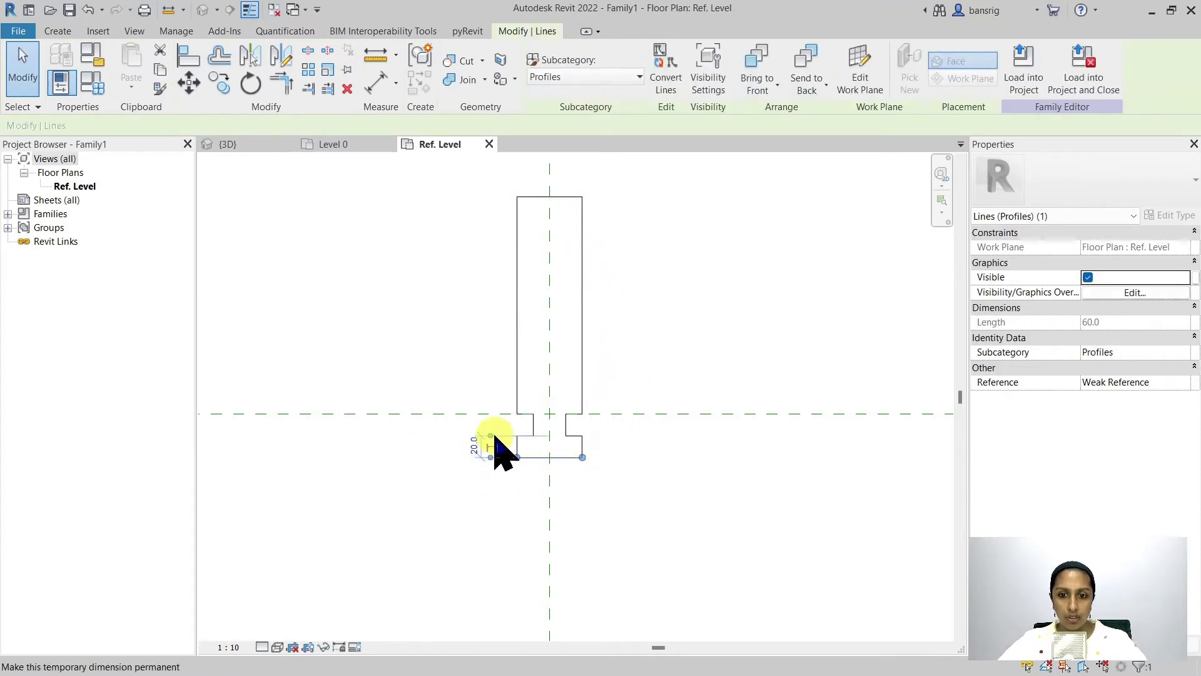
scroll(490, 435, "up", 2)
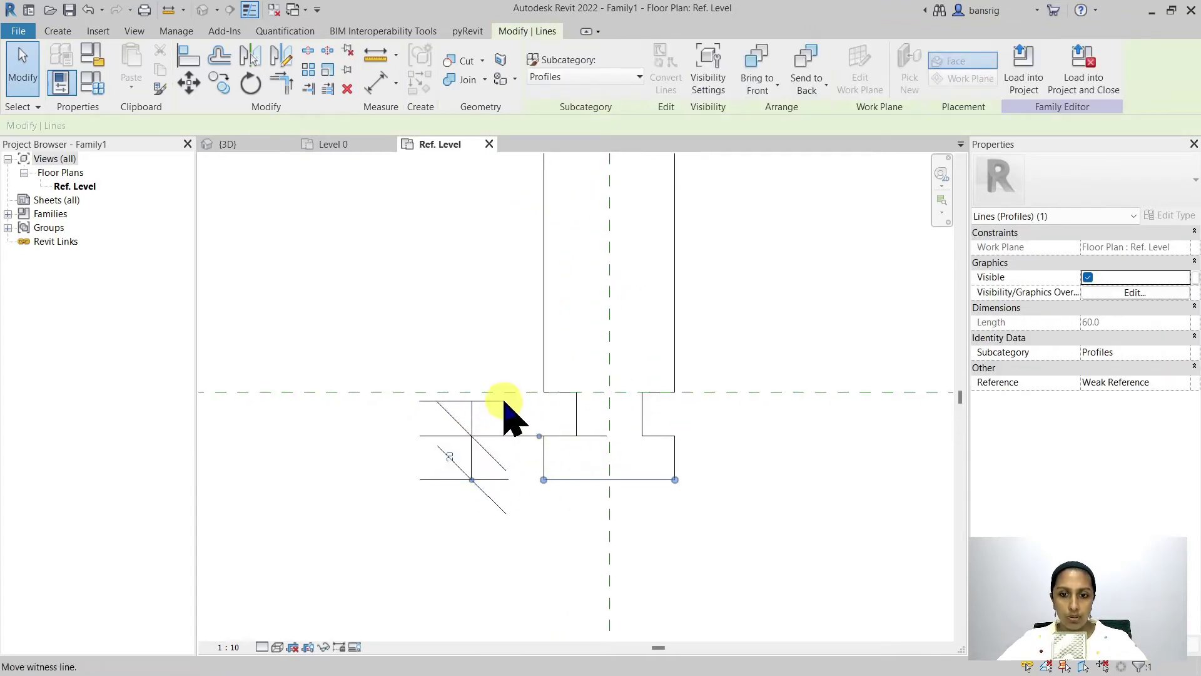
left_click(450, 435)
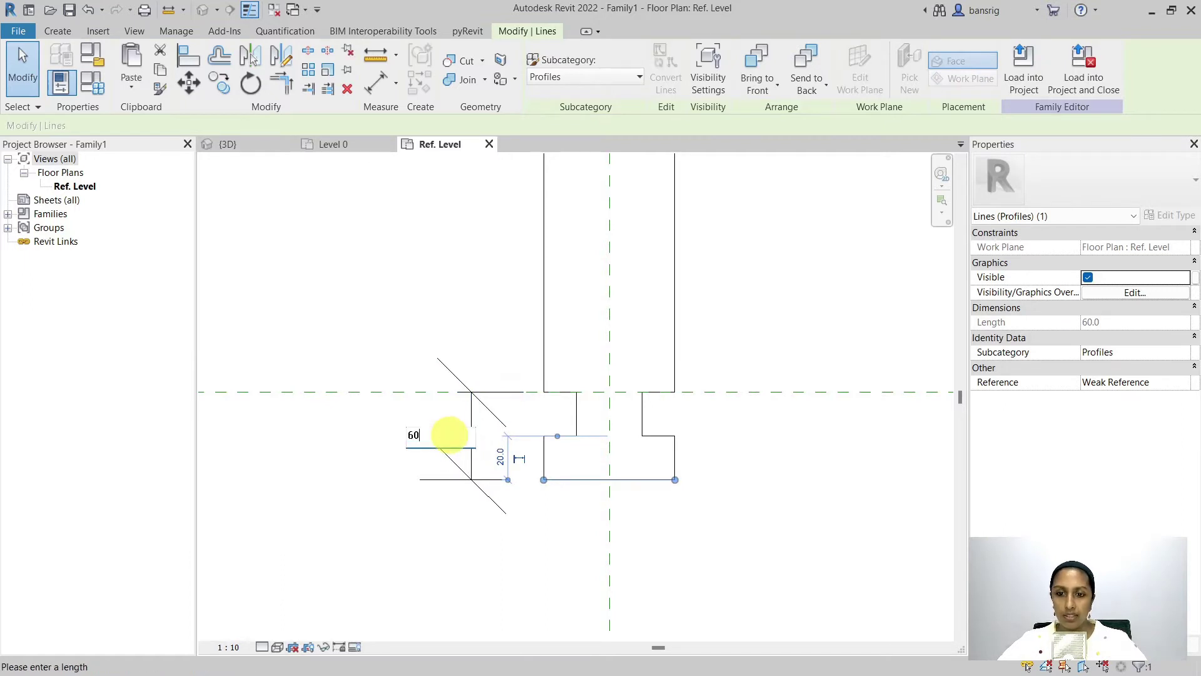
key("Return")
left_click(651, 437)
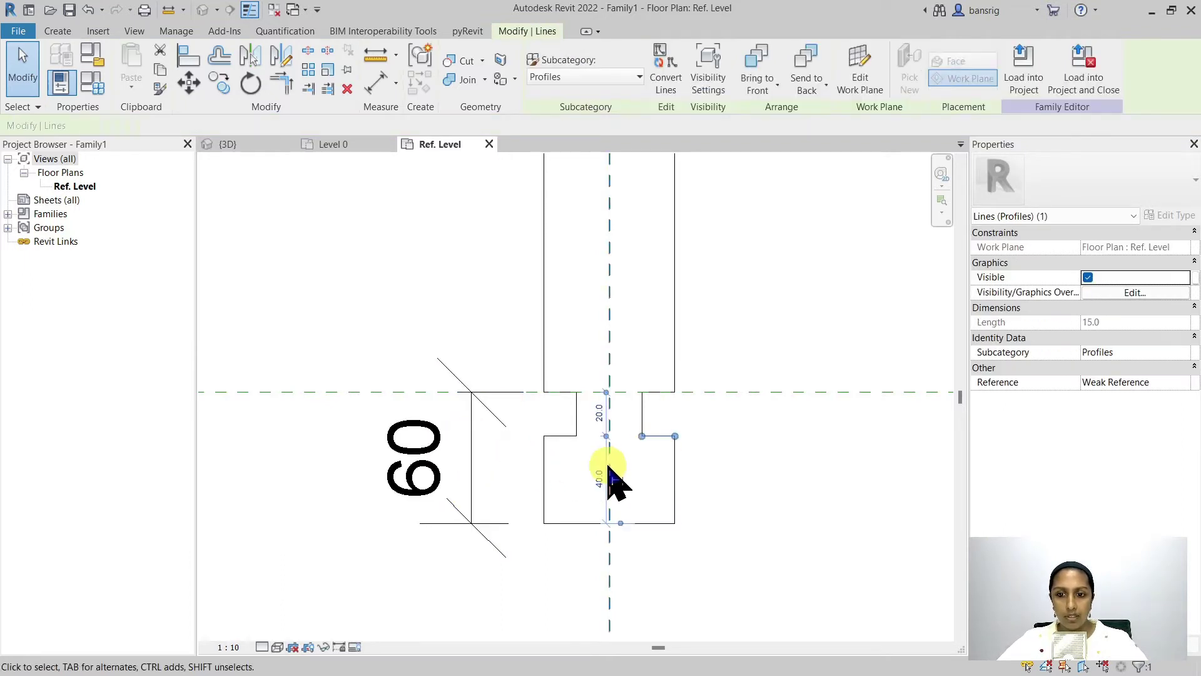
left_click(599, 482)
key("Return")
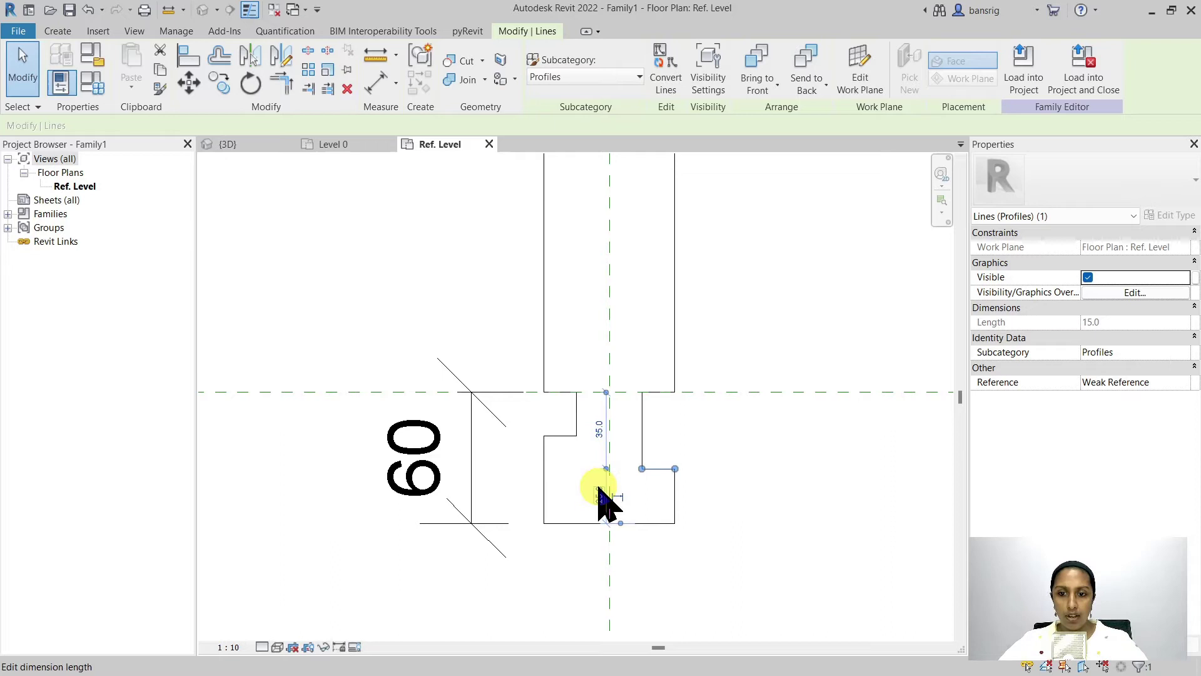
- Align the left notch step with the right step and delete the 60 dimension
key("a")
key("l")
left_click(655, 470)
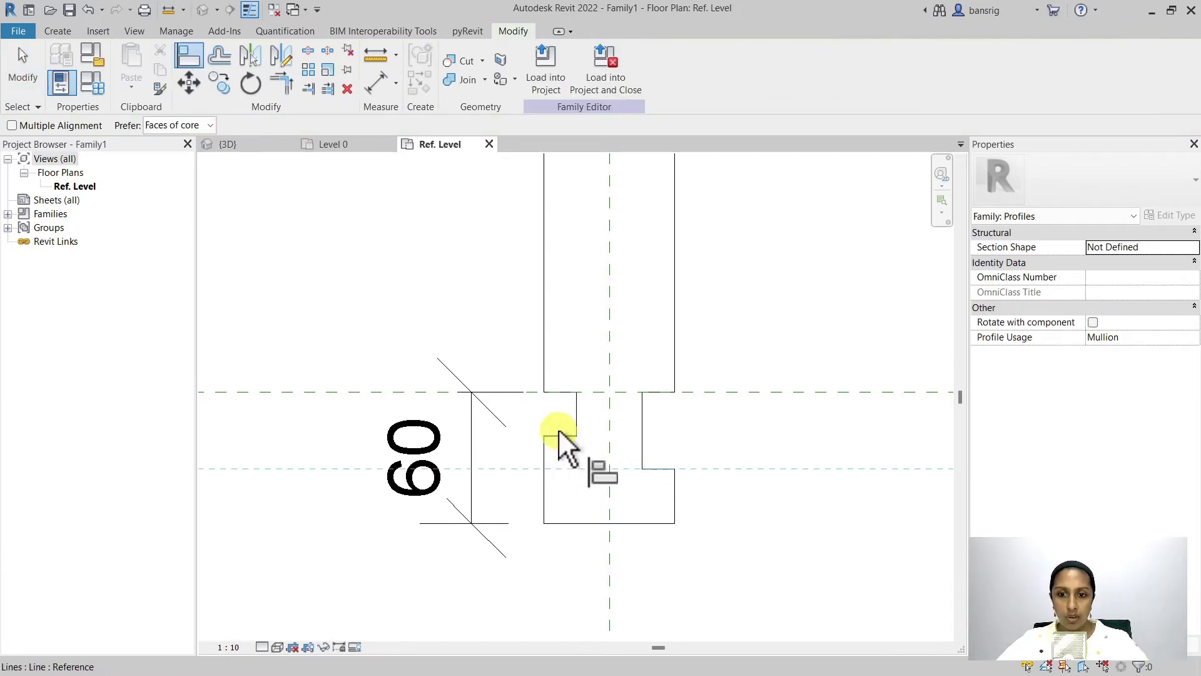
left_click(561, 437)
key("Escape")
scroll(692, 375, "down", 1)
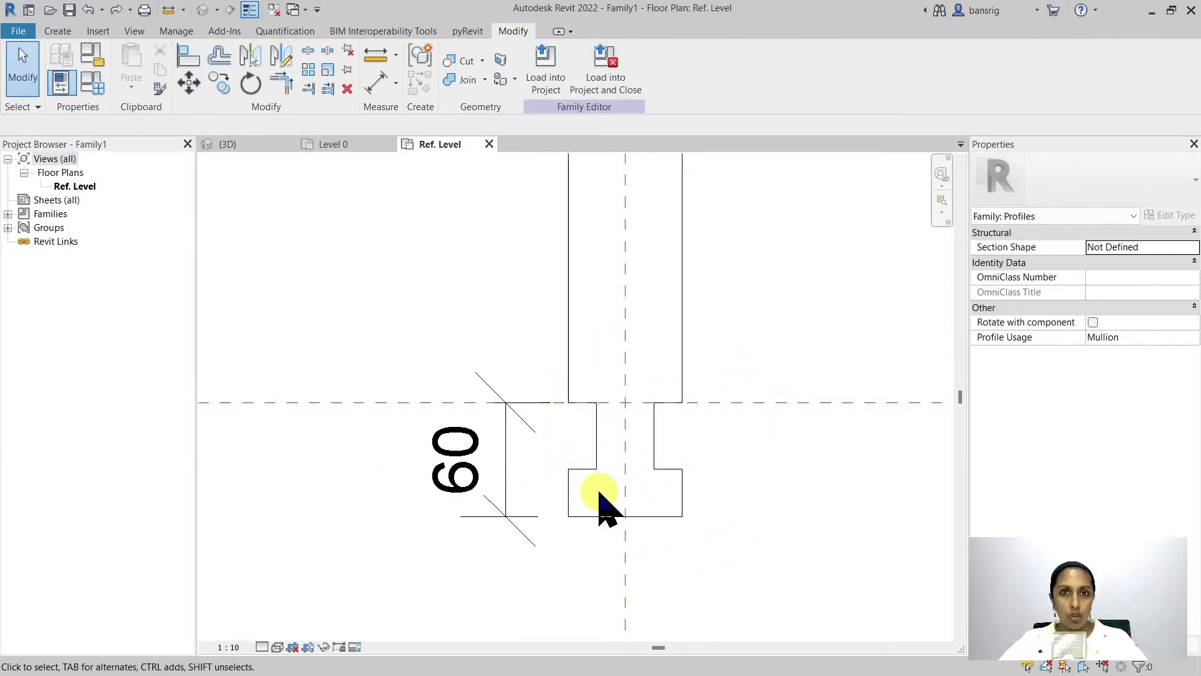
left_click(510, 472)
key("Delete")
scroll(475, 476, "down", 3)
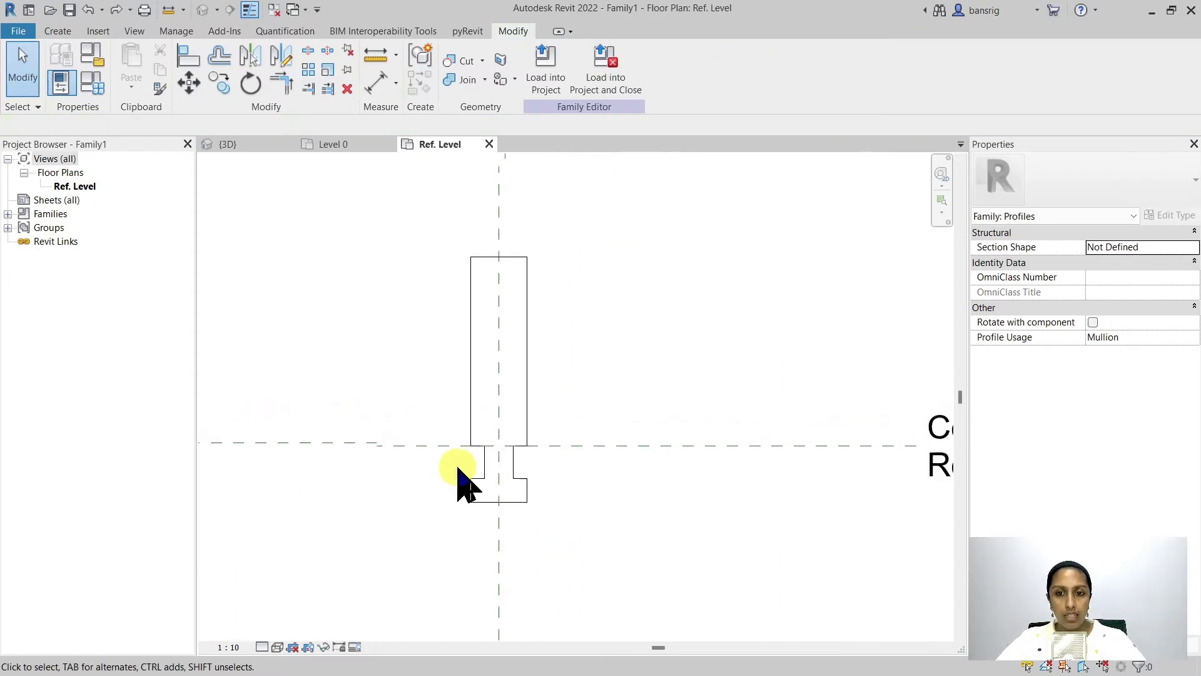
scroll(429, 485, "up", 2)
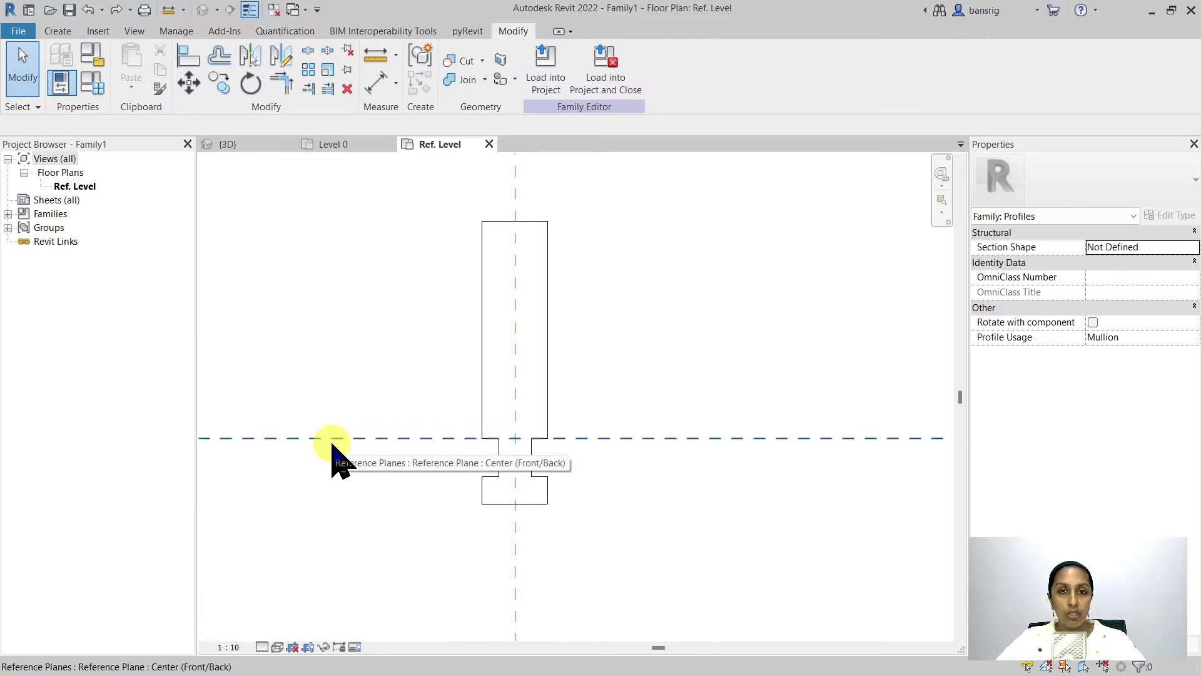
- Move the whole profile outline so the Center (Front/Back) plane crosses its neck
left_click_drag(415, 190, 624, 573)
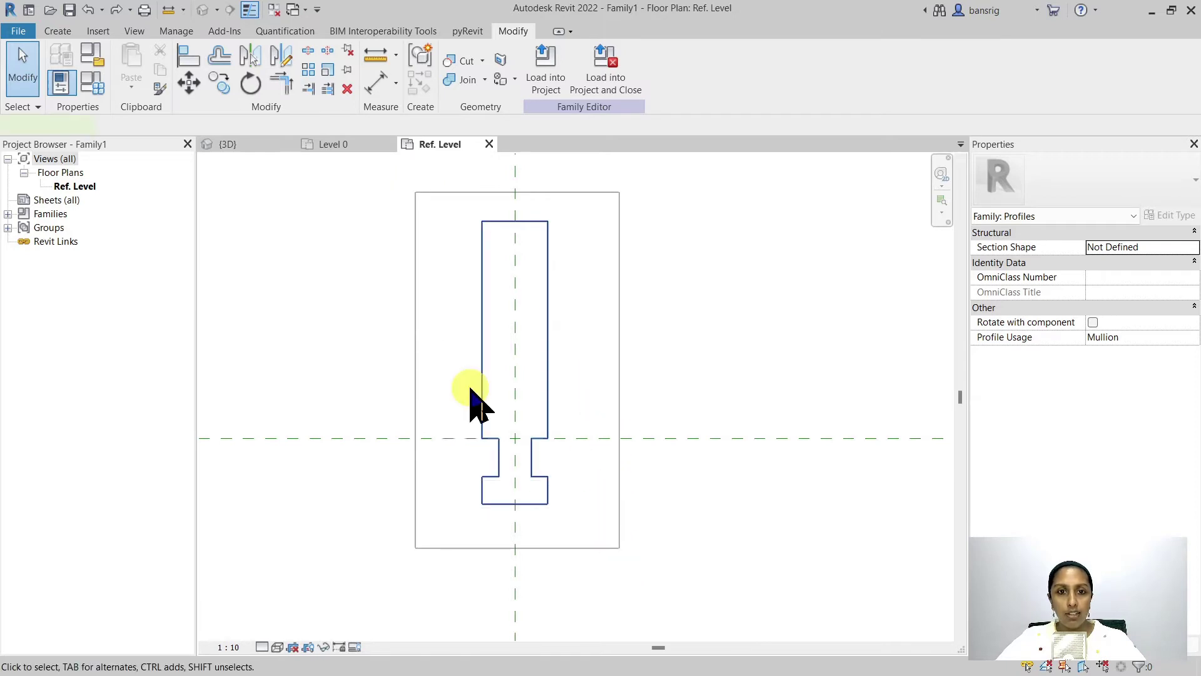
key("m")
key("v")
scroll(464, 448, "up", 2)
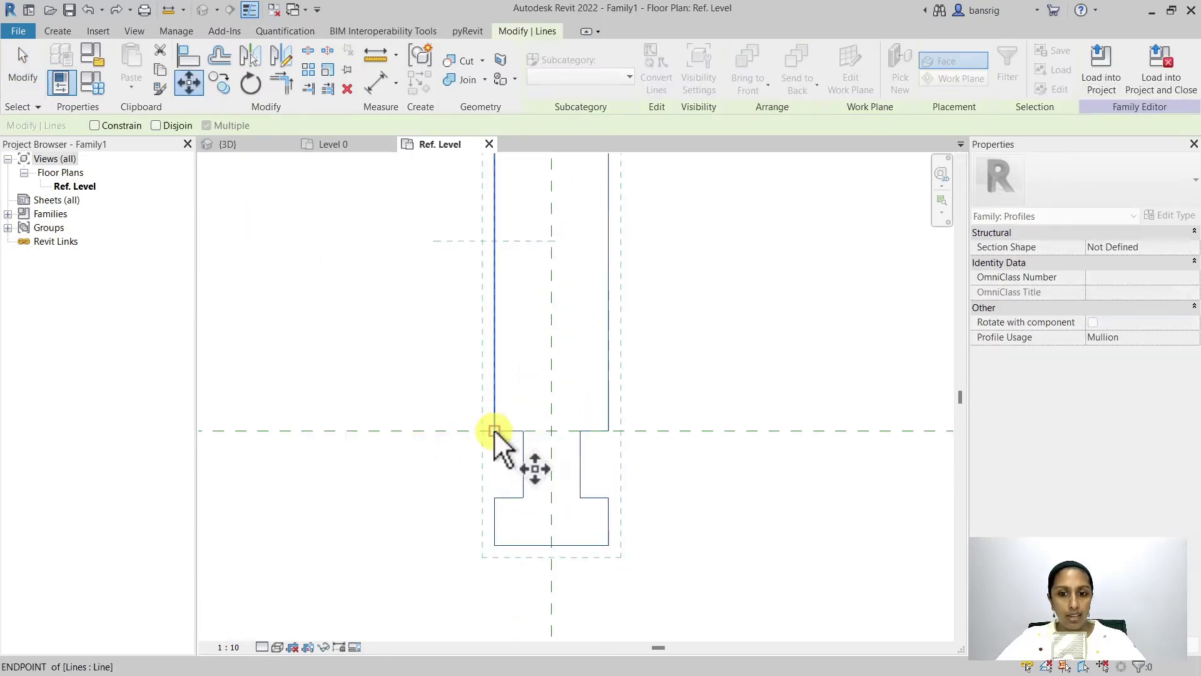
left_click(522, 464)
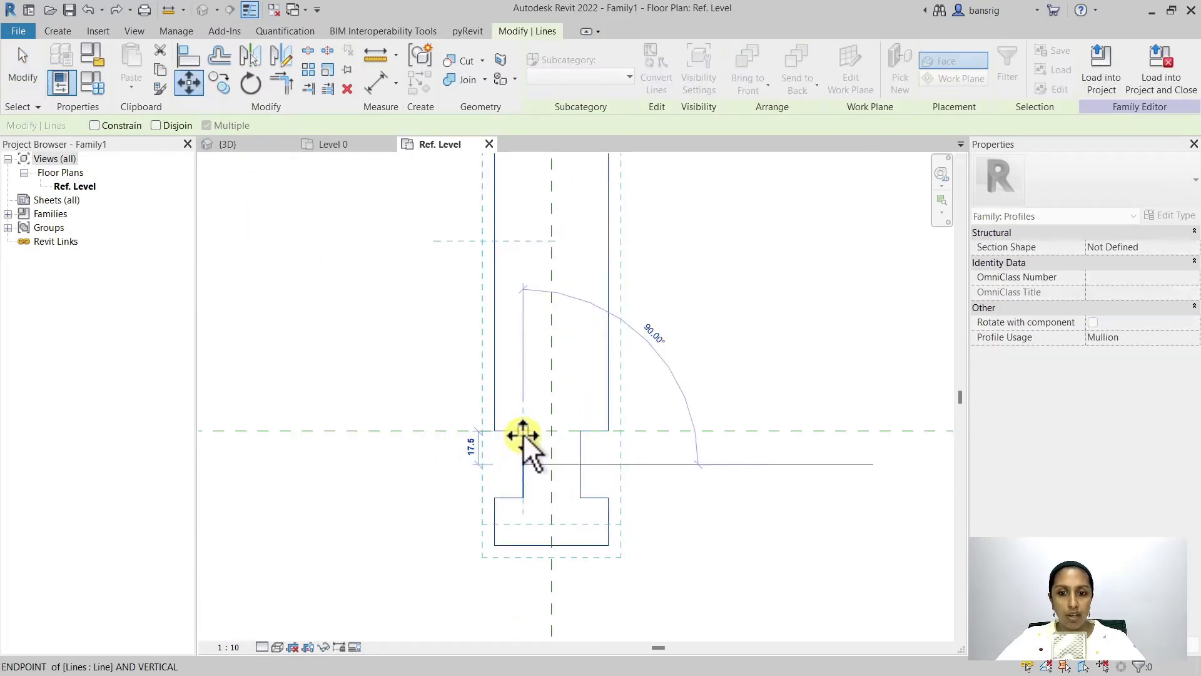
left_click(523, 432)
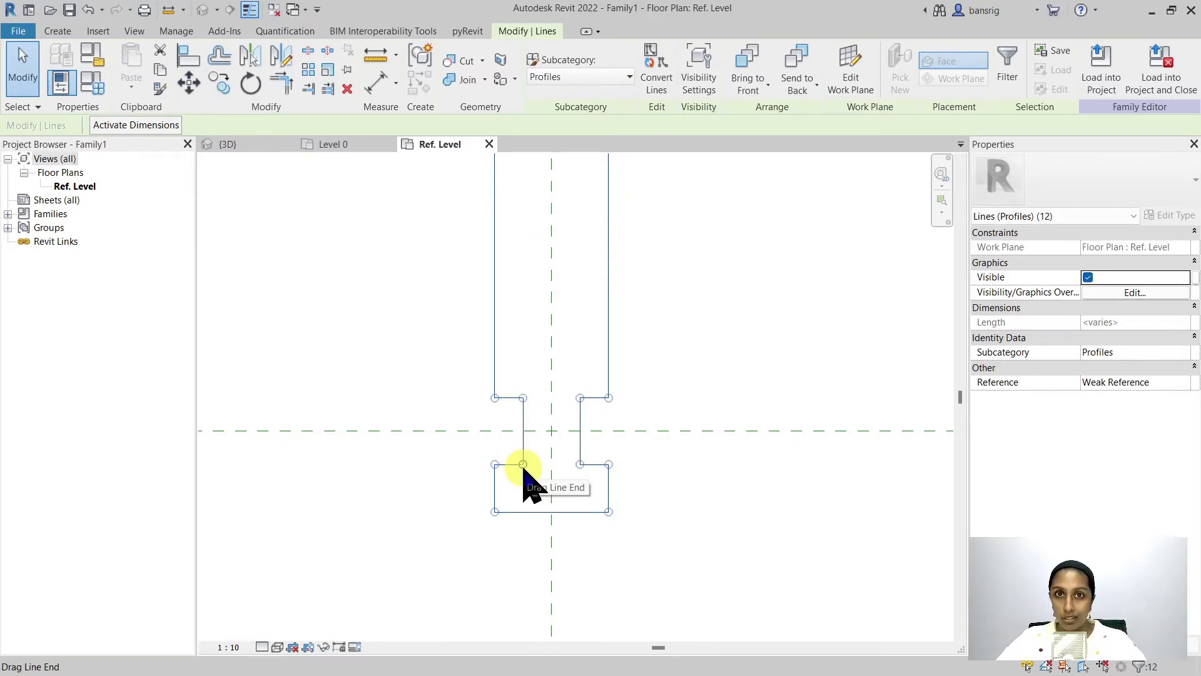
left_click(764, 518)
scroll(638, 528, "down", 3)
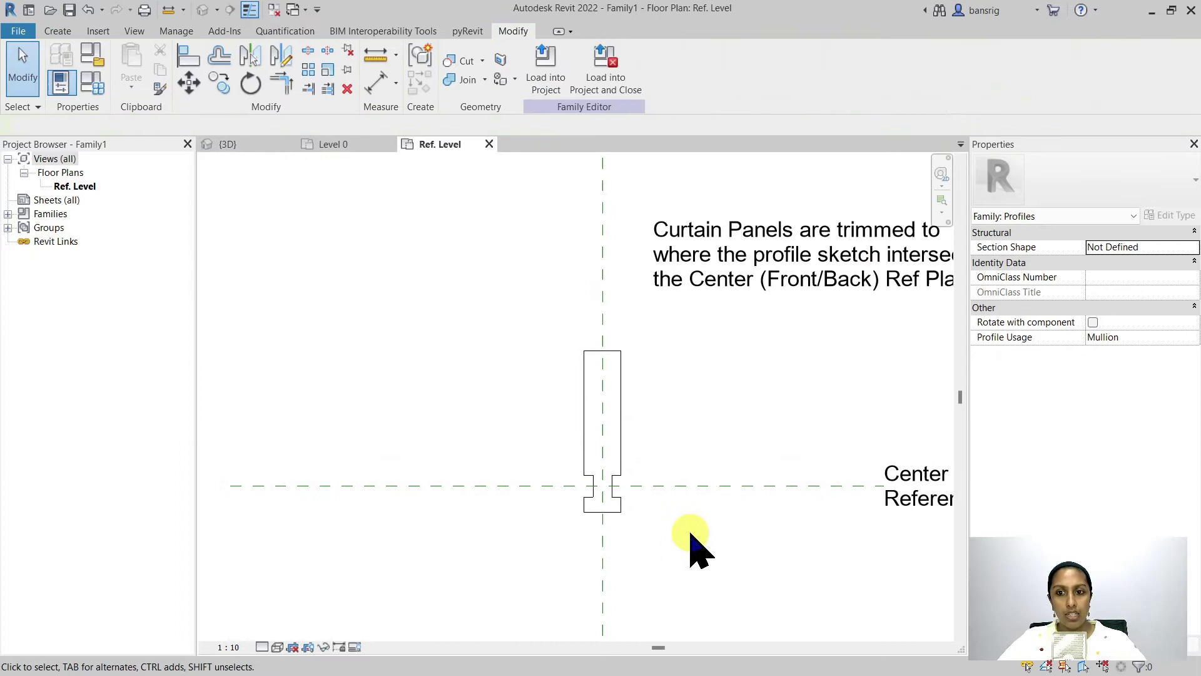
middle_click_drag(688, 538, 690, 543)
- Save the profile to the Desktop as Curtain Wall Mullion_60x260 and load it into Project1
left_click(69, 10)
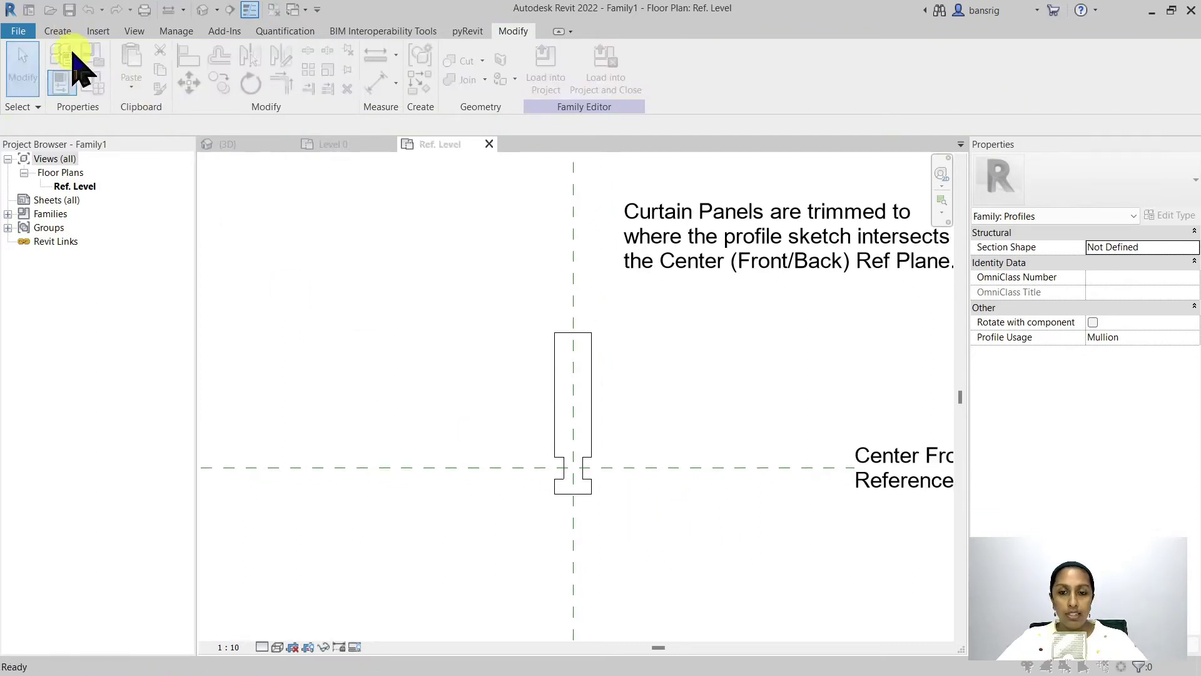
left_click(268, 351)
type("Curtain Wall Mullion_60x260")
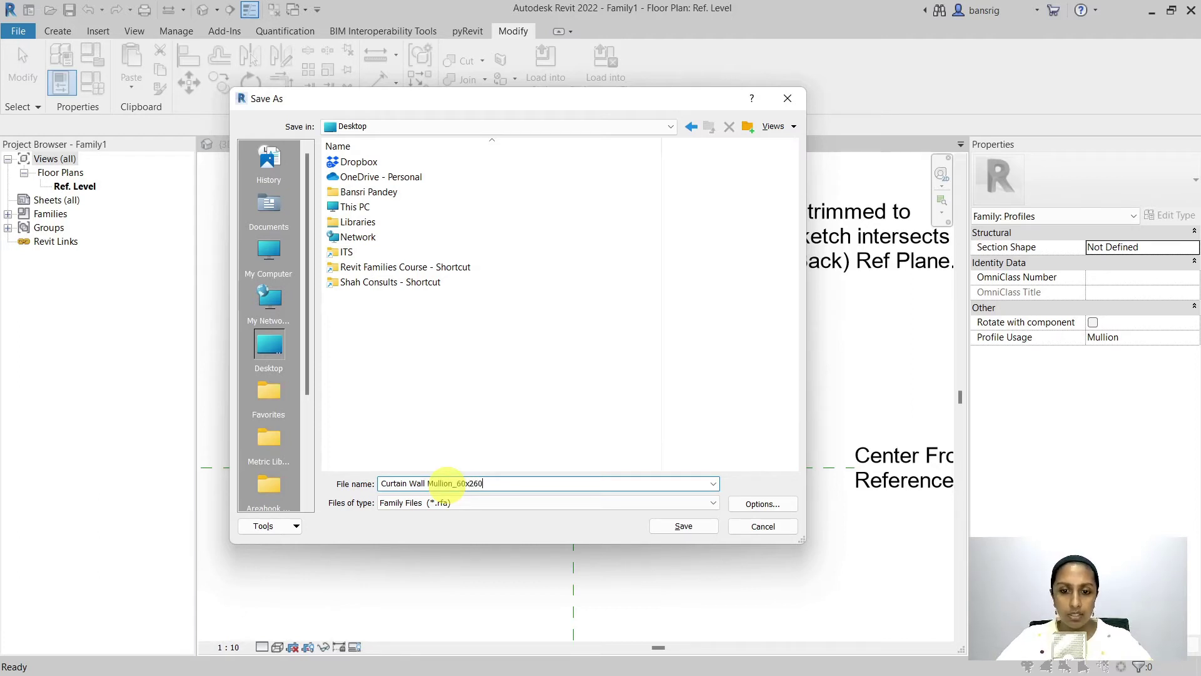
left_click(683, 525)
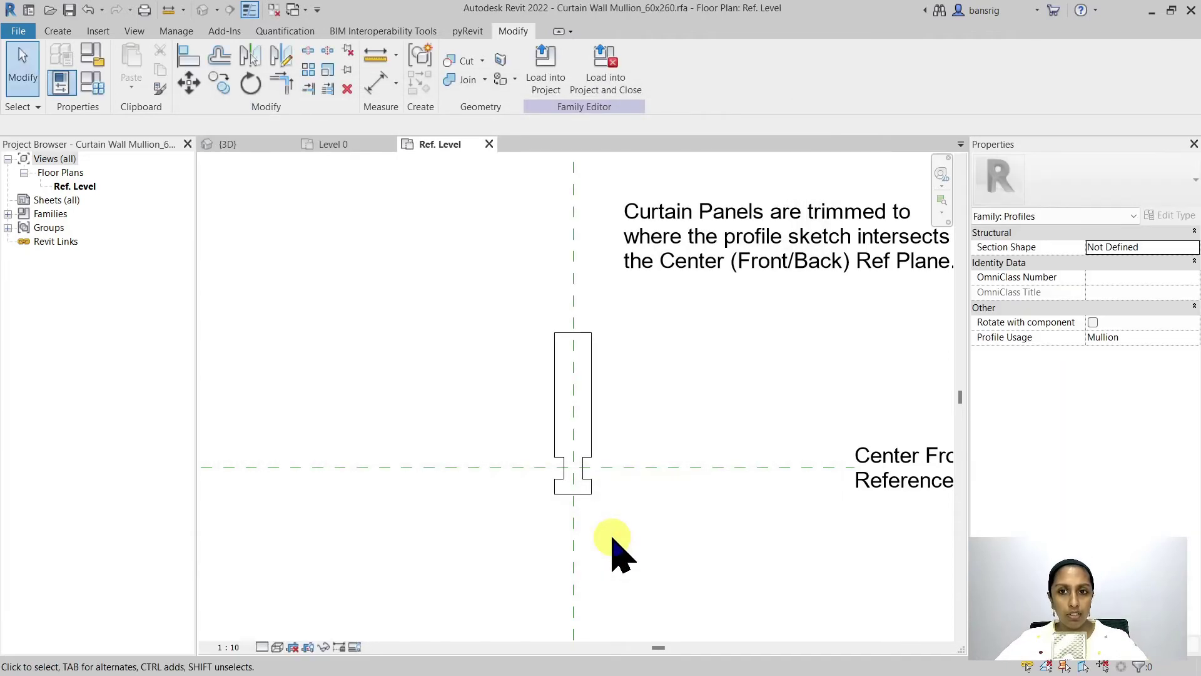
left_click(545, 62)
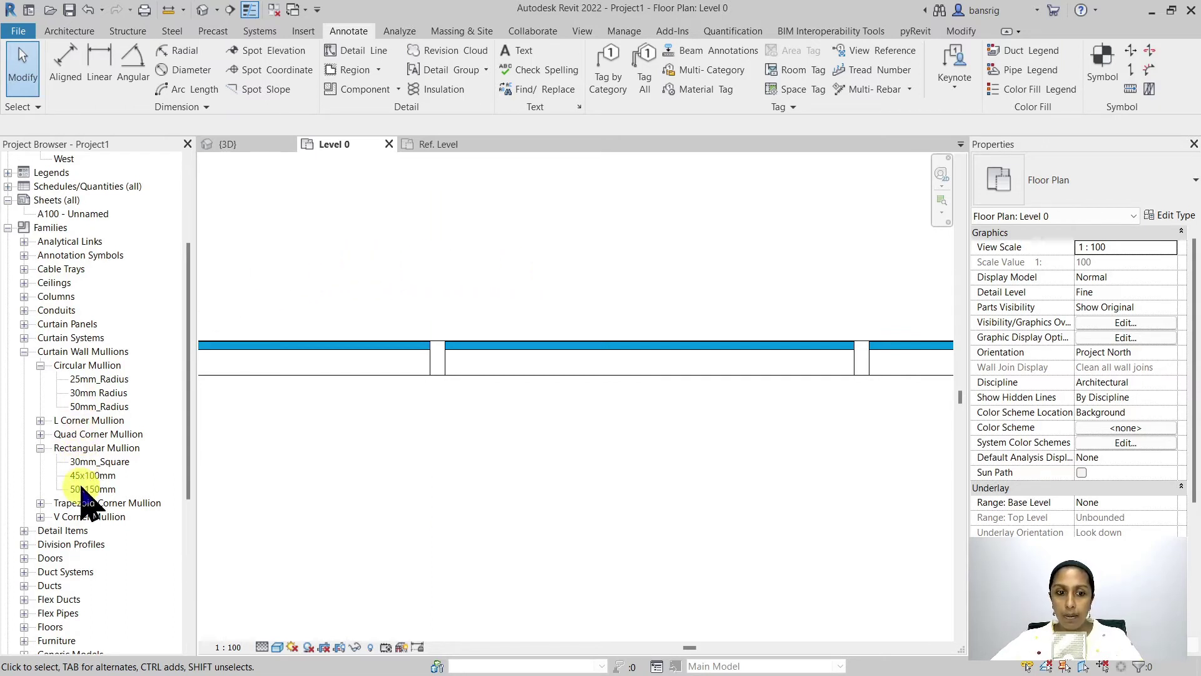
right_click(82, 489)
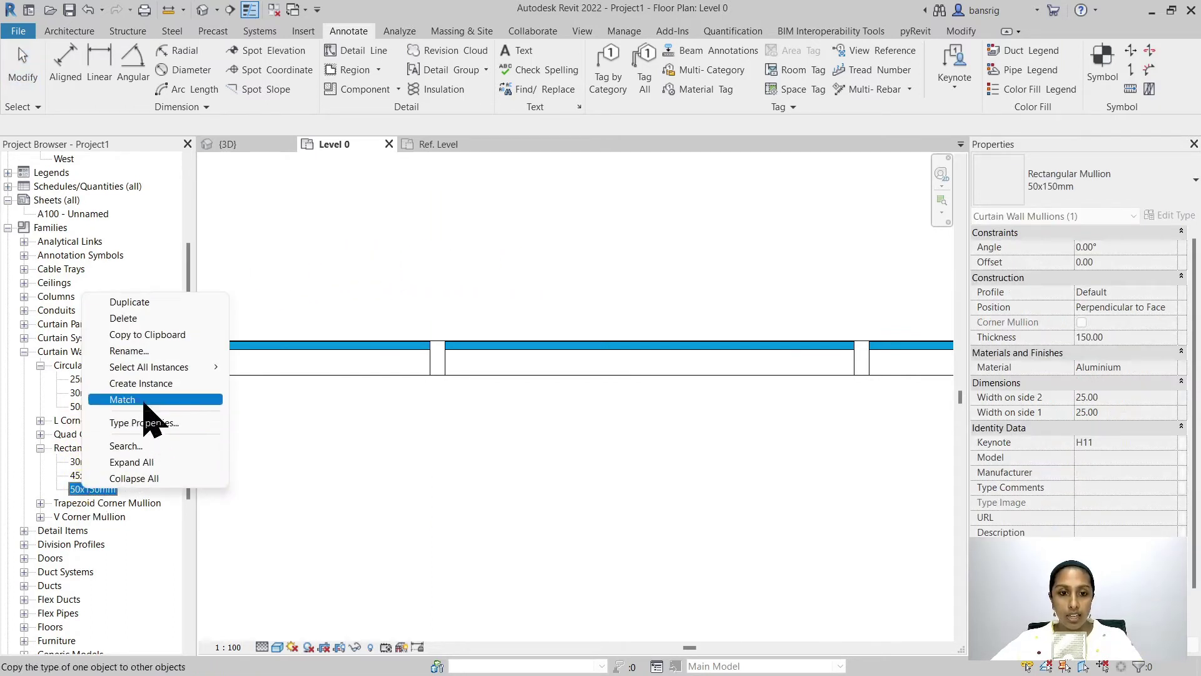
- Duplicate the 50x150mm mullion type as 60x260mm
left_click(132, 303)
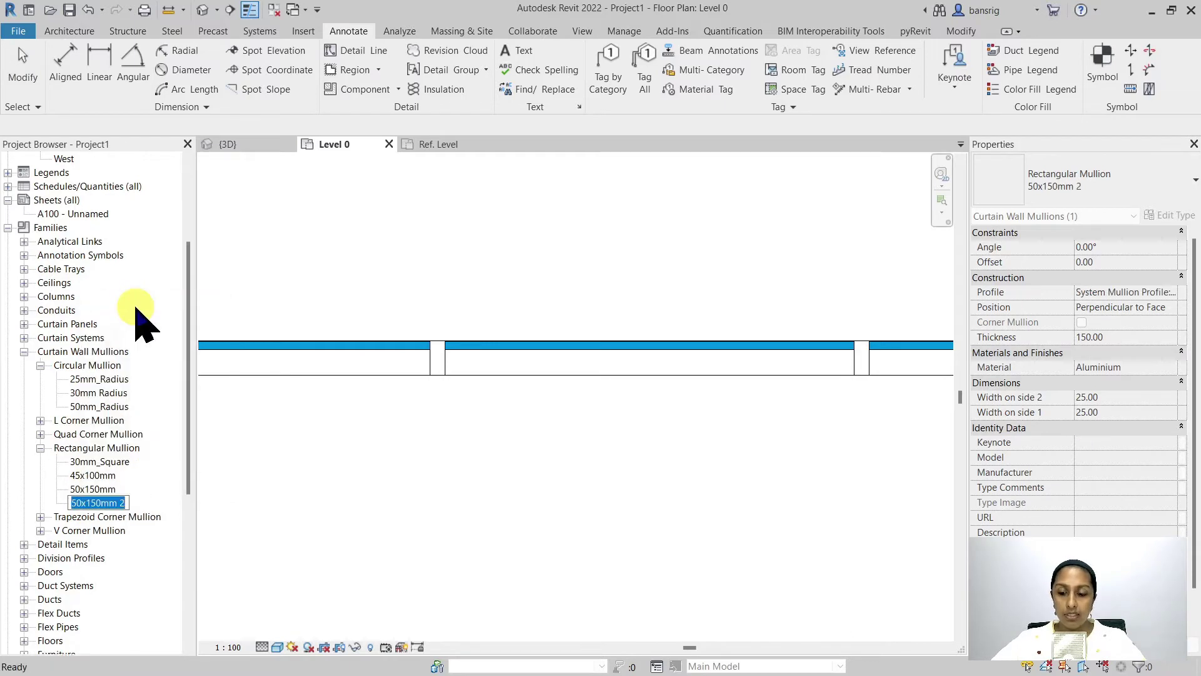
type("60x260")
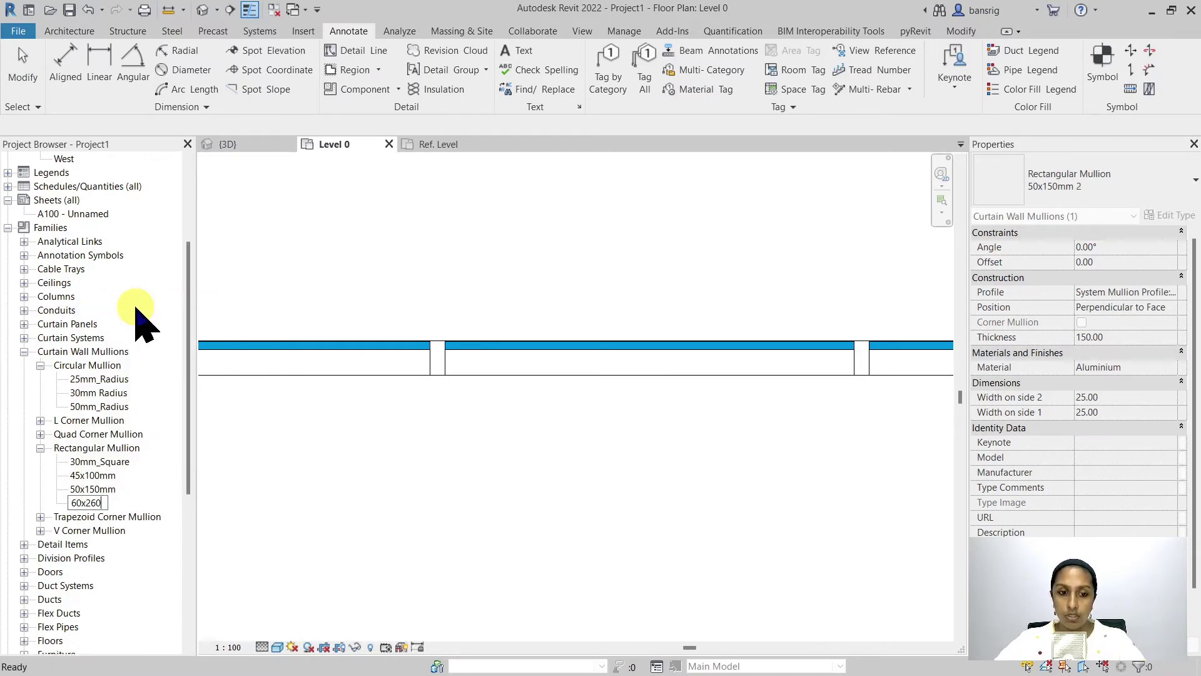
type("mm")
key("Return")
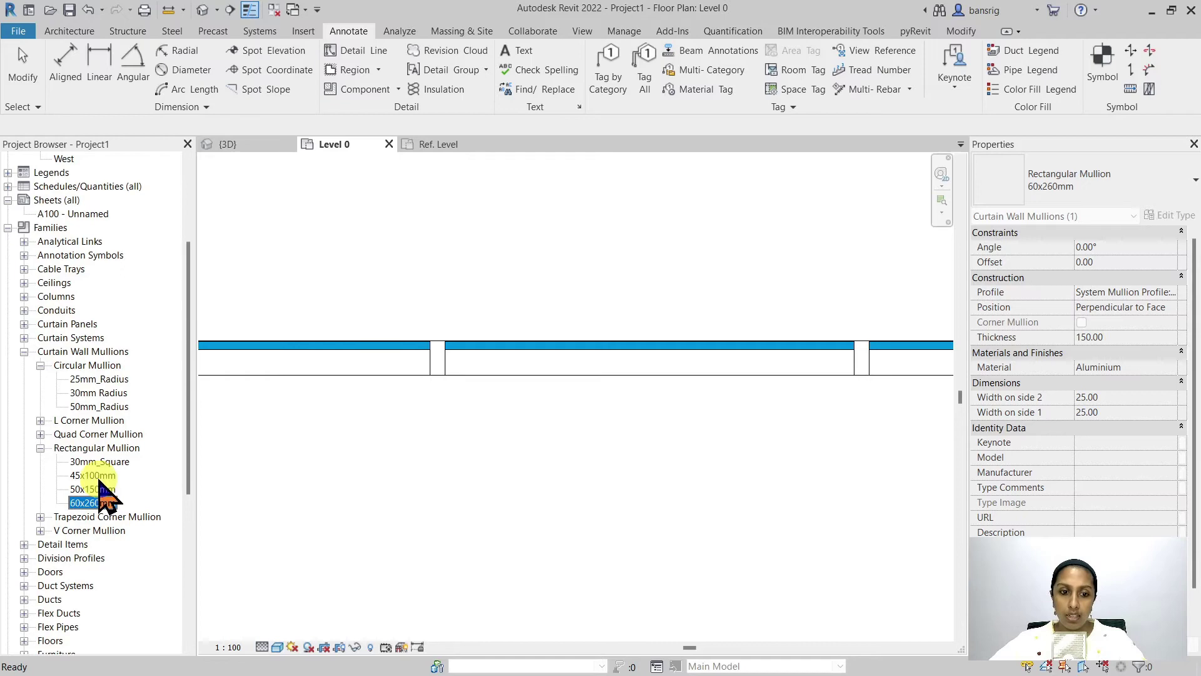
- Set the 60x260mm type's Profile to Curtain Wall Mullion_60x260
right_click(107, 496)
left_click(188, 436)
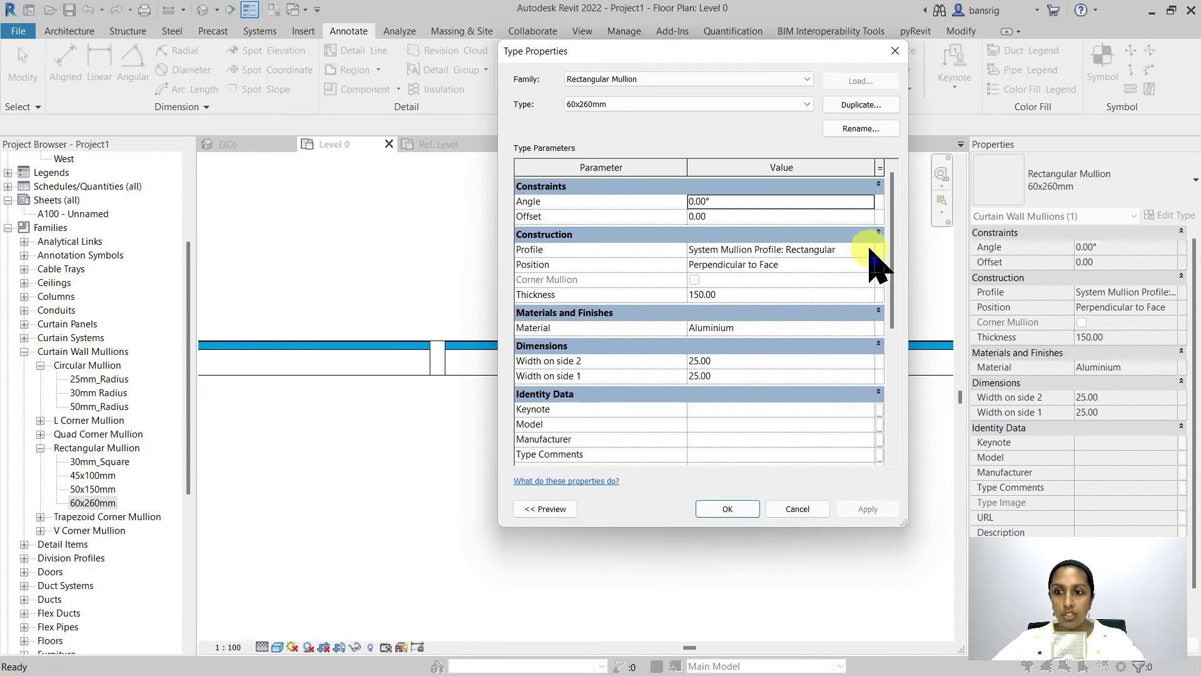
left_click(869, 249)
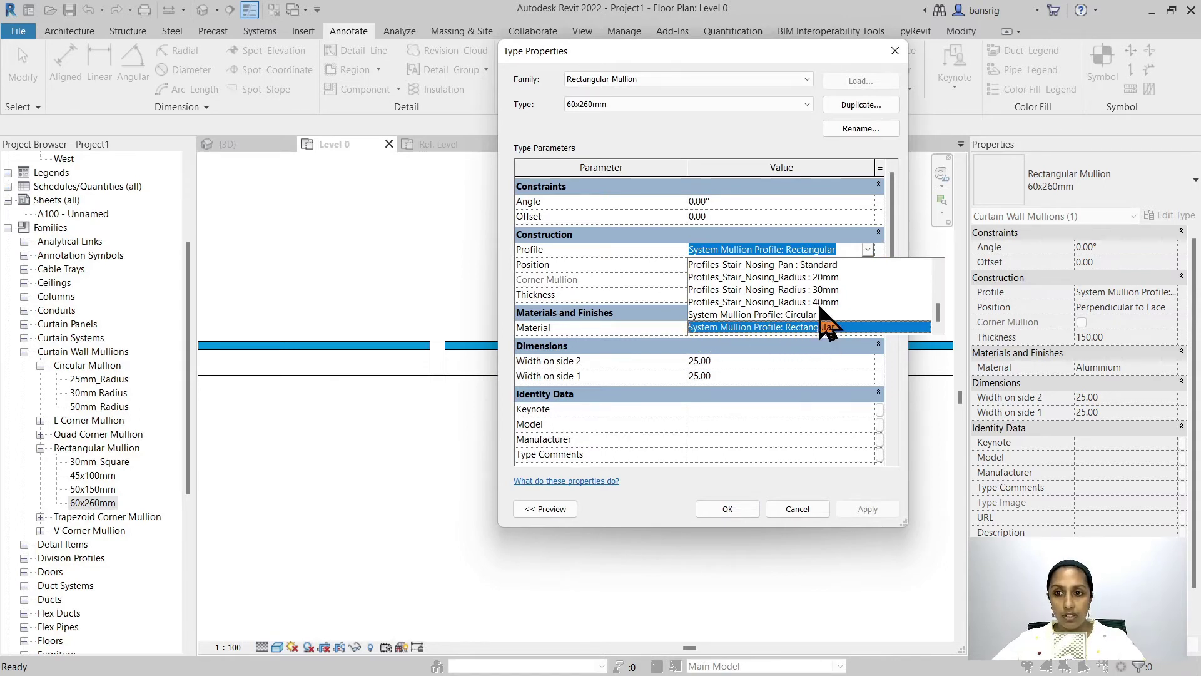
scroll(823, 328, "up", 5)
scroll(819, 307, "up", 2)
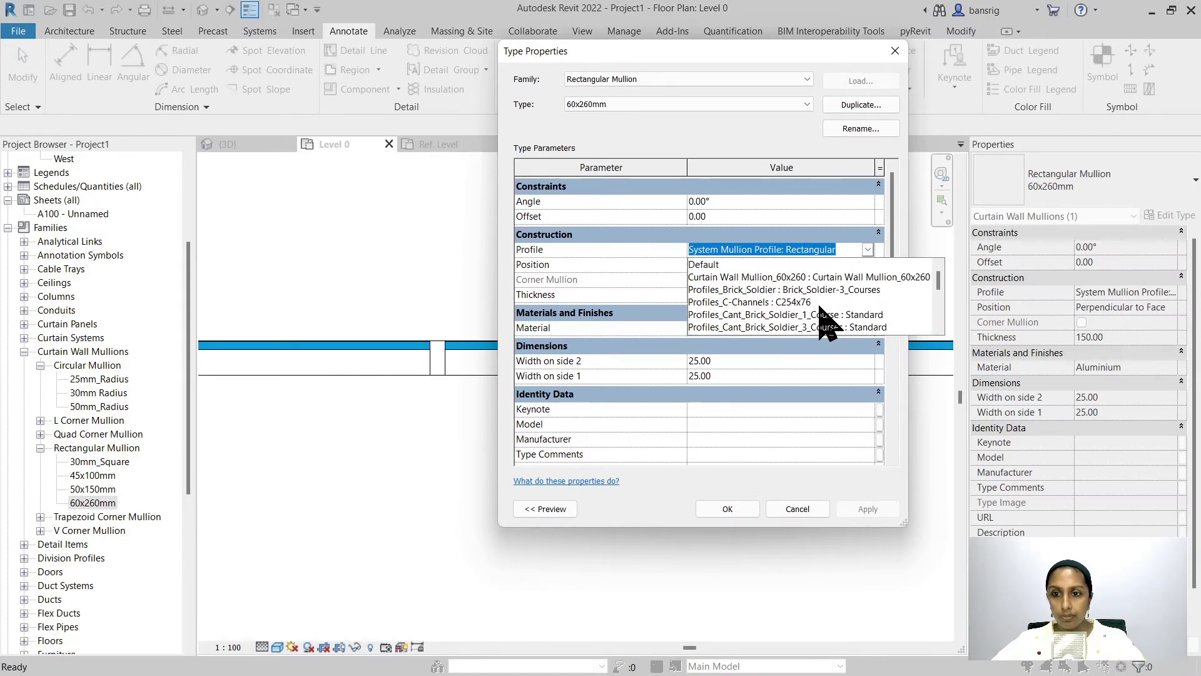
left_click(782, 277)
left_click(732, 509)
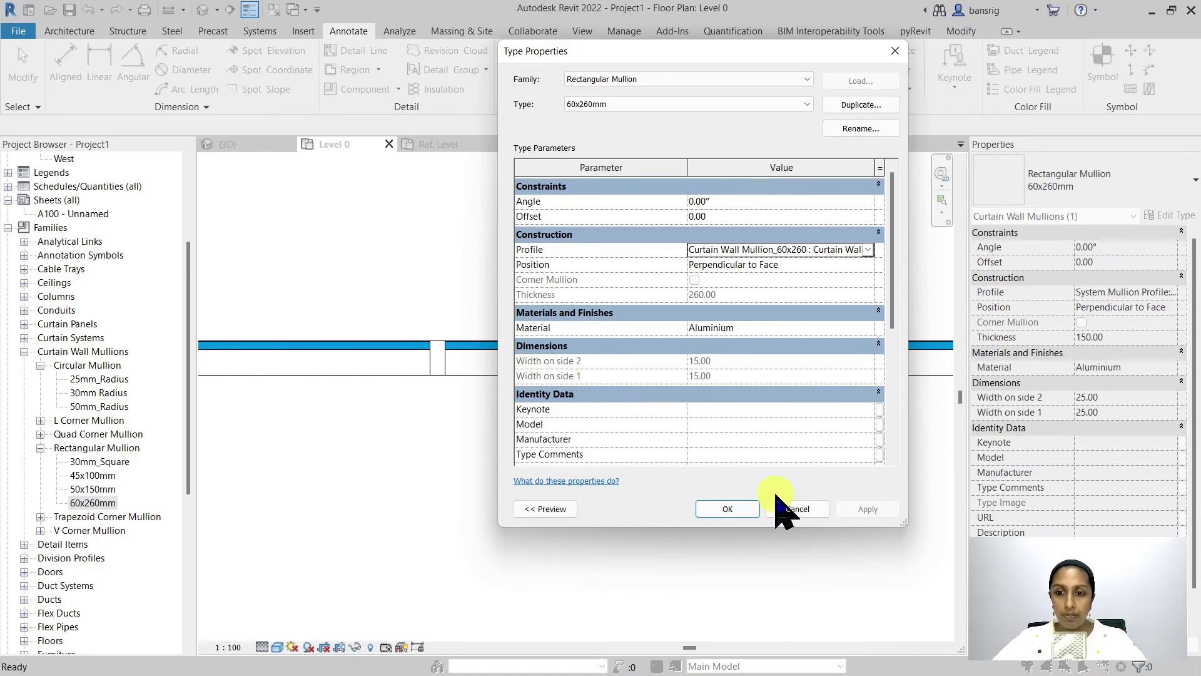
- Apply the profile change and switch a curtain wall mullion to the 60x260mm type
left_click(749, 509)
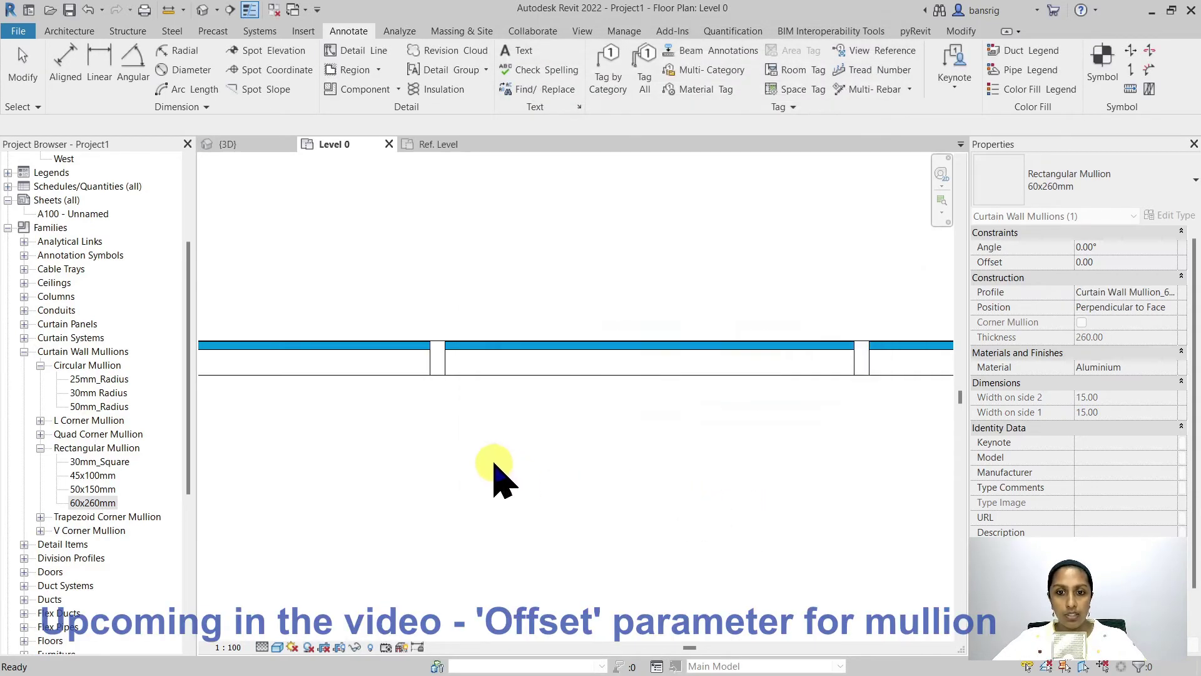
left_click(477, 441)
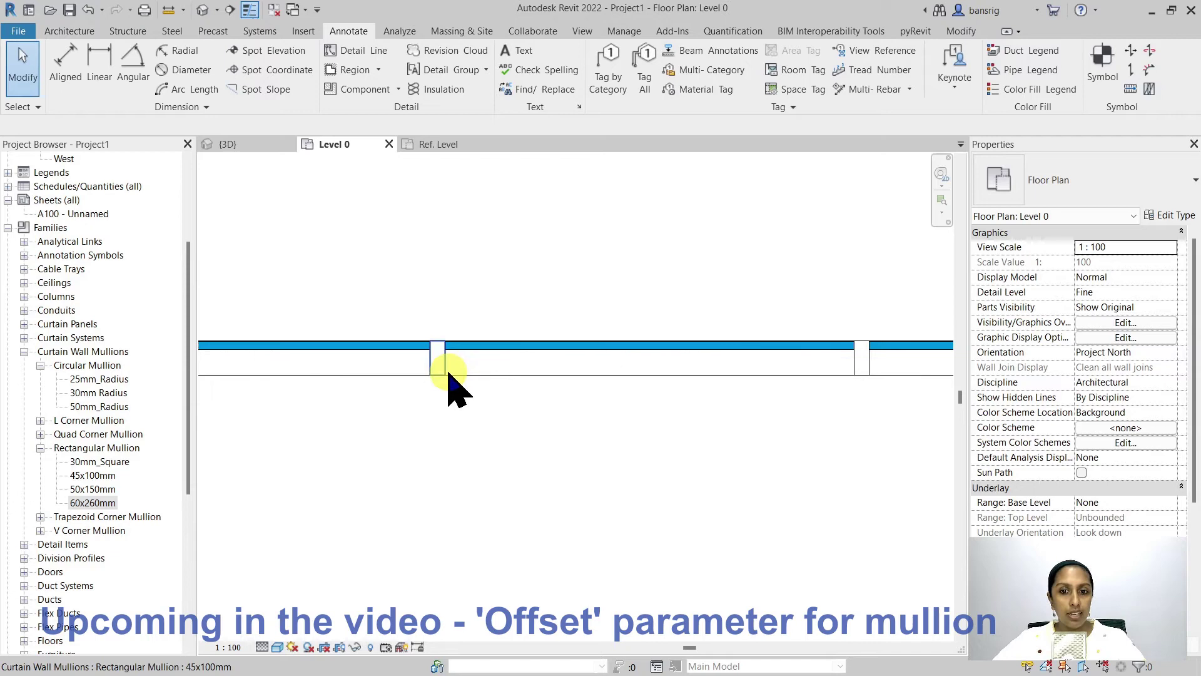
left_click(439, 368)
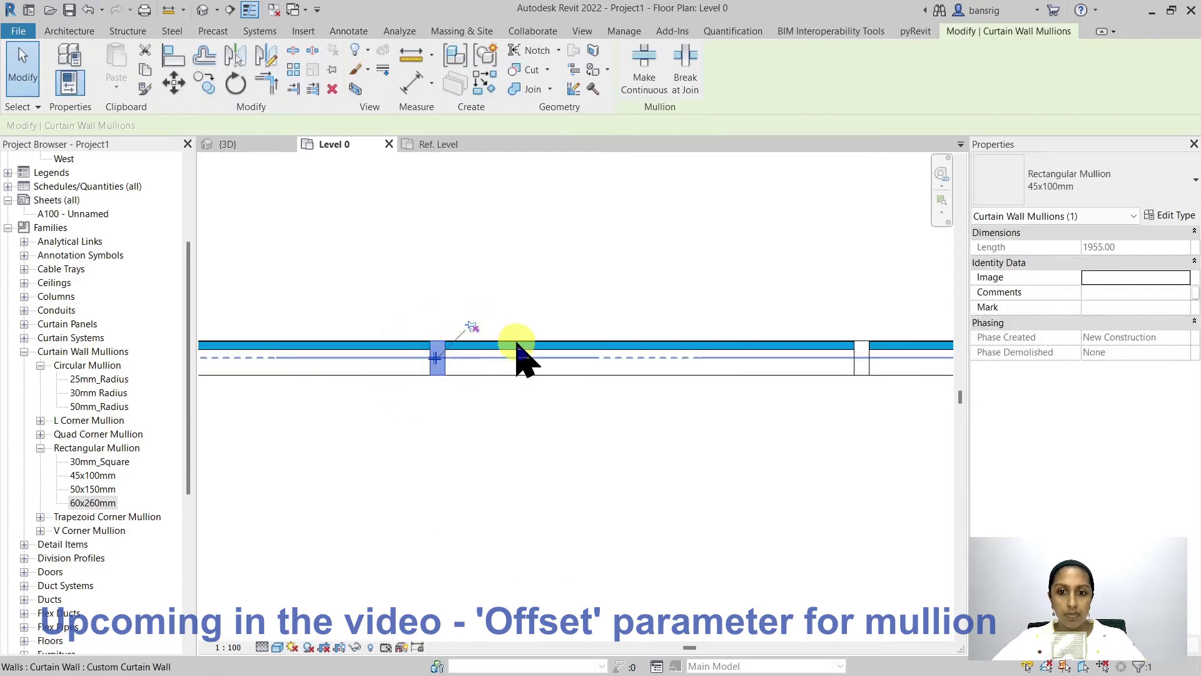
left_click(1159, 182)
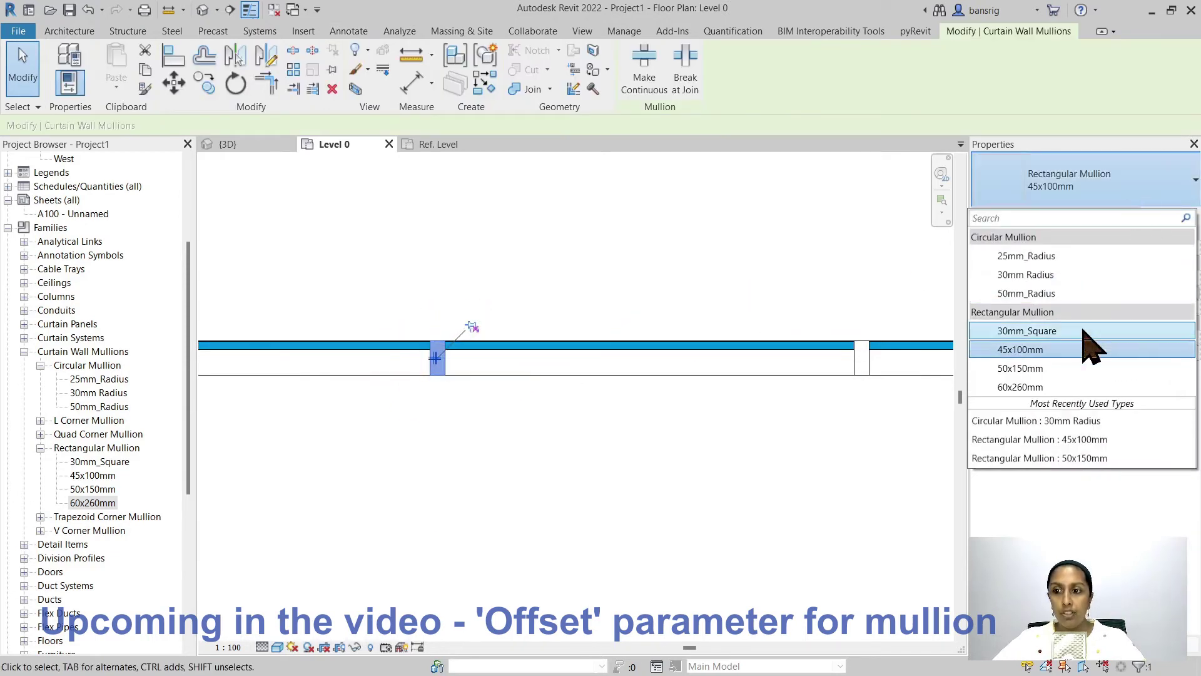
left_click(1026, 388)
left_click(607, 520)
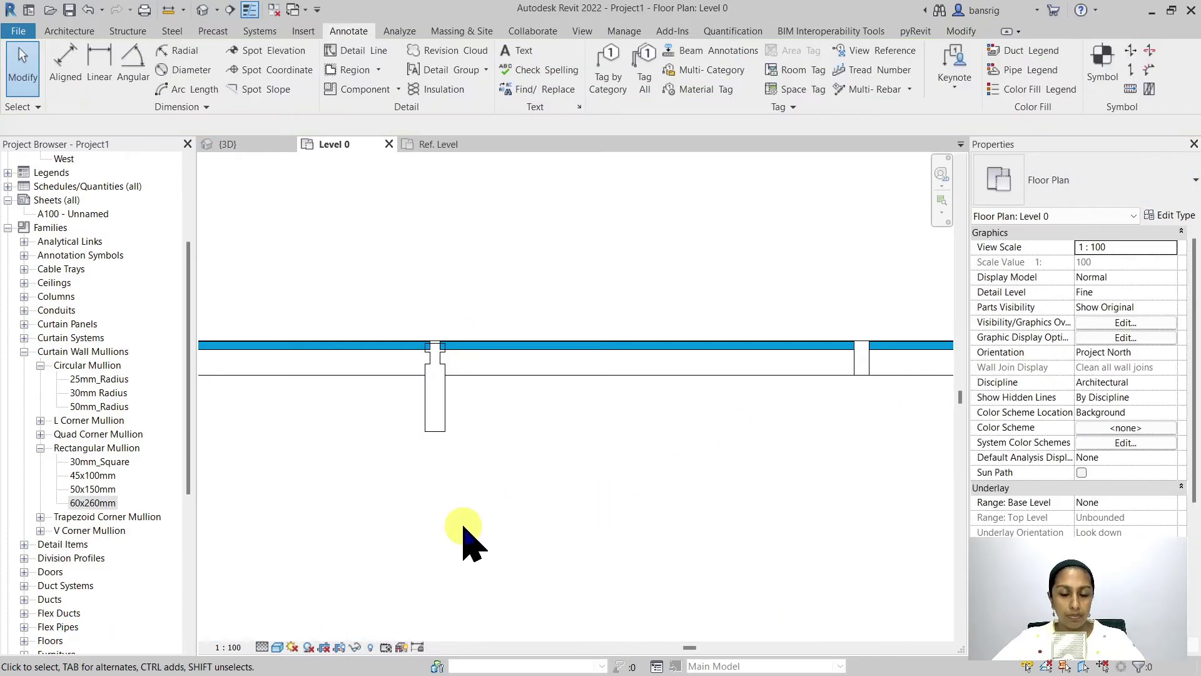
- Zoom in on the mullion where it meets the glazed panels
scroll(566, 394, "up", 2)
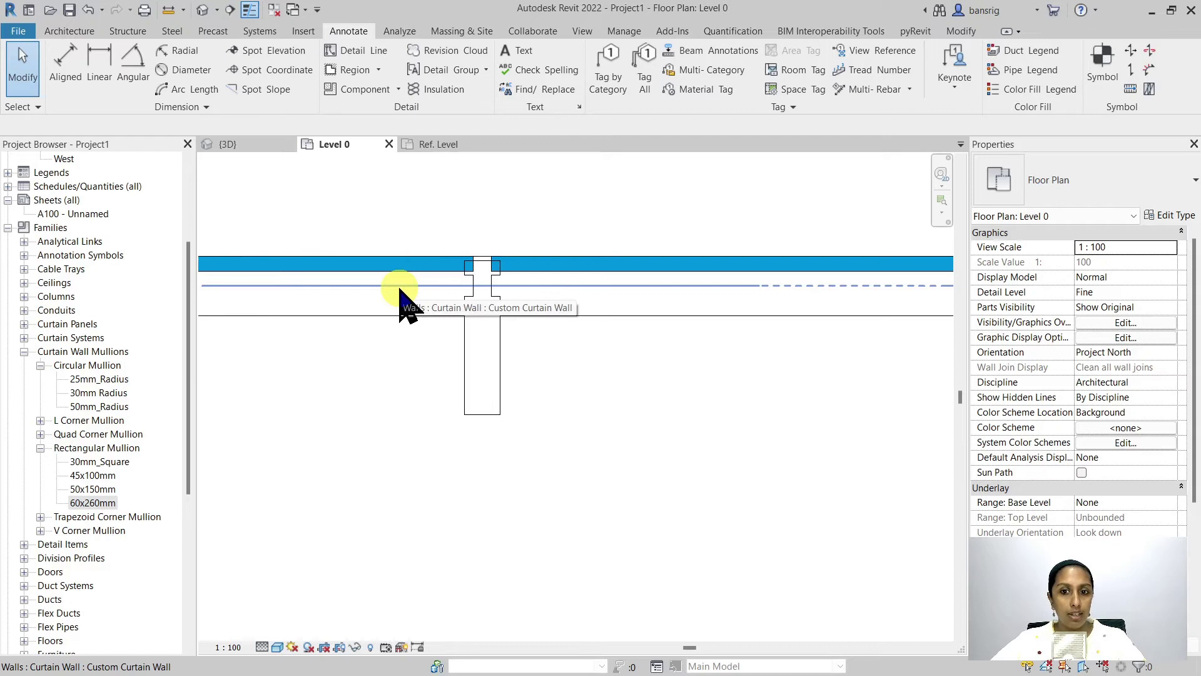
scroll(434, 303, "down", 3)
scroll(351, 305, "down", 1)
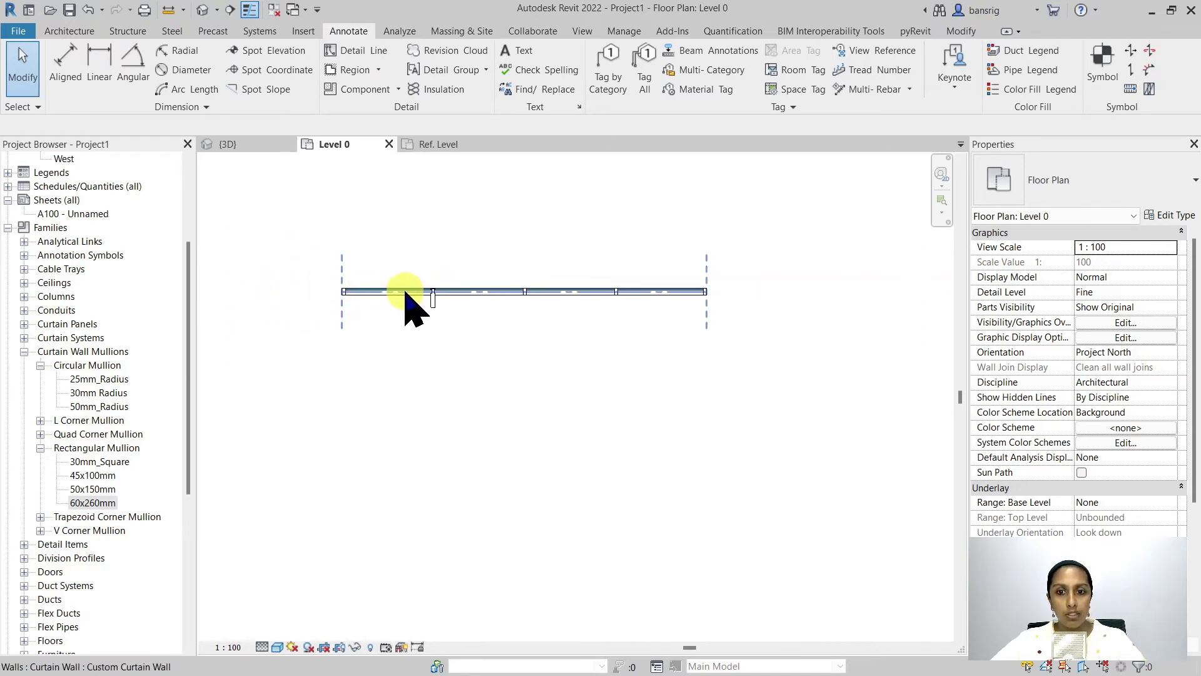
scroll(411, 303, "up", 4)
scroll(437, 304, "up", 2)
scroll(546, 308, "up", 3)
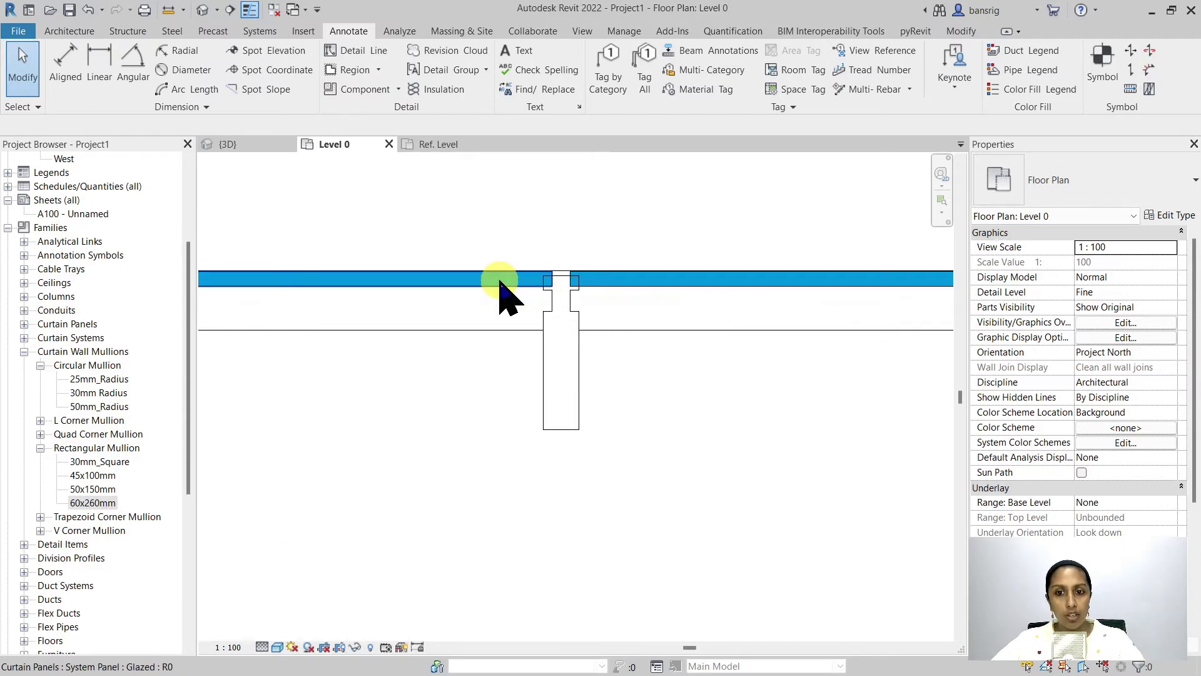
- Change the Glazed panel type's Offset from 37.00 to 0
left_click(691, 295)
left_click(1170, 215)
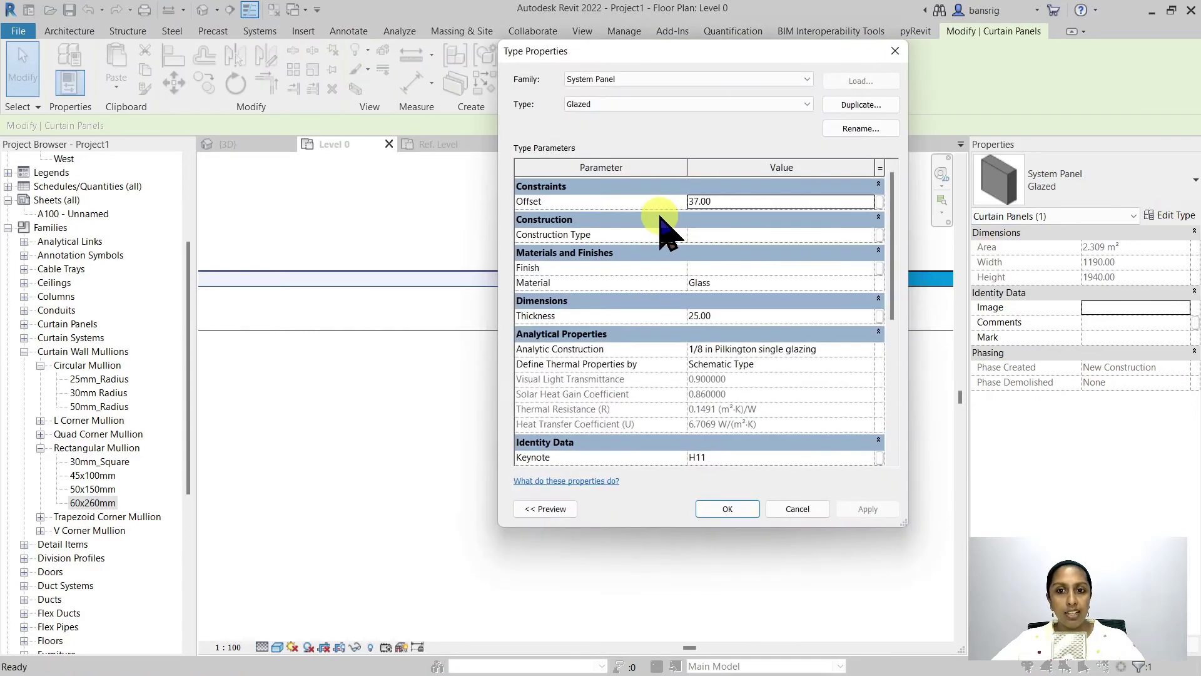
left_click(698, 203)
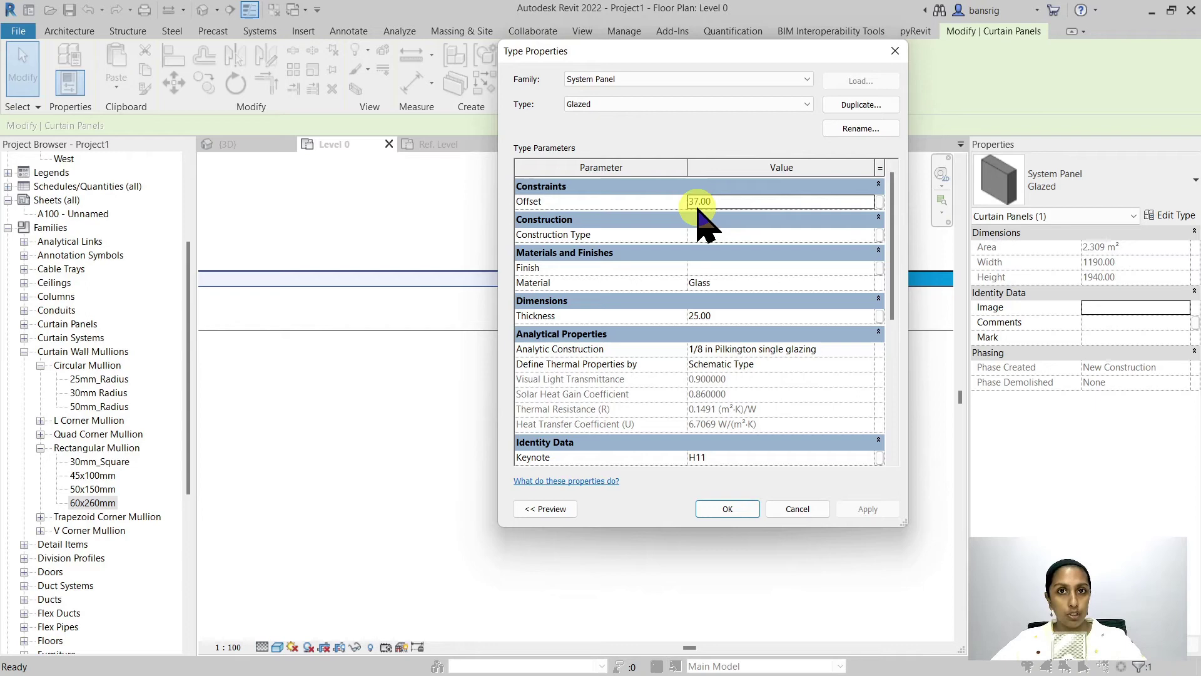
key("Return")
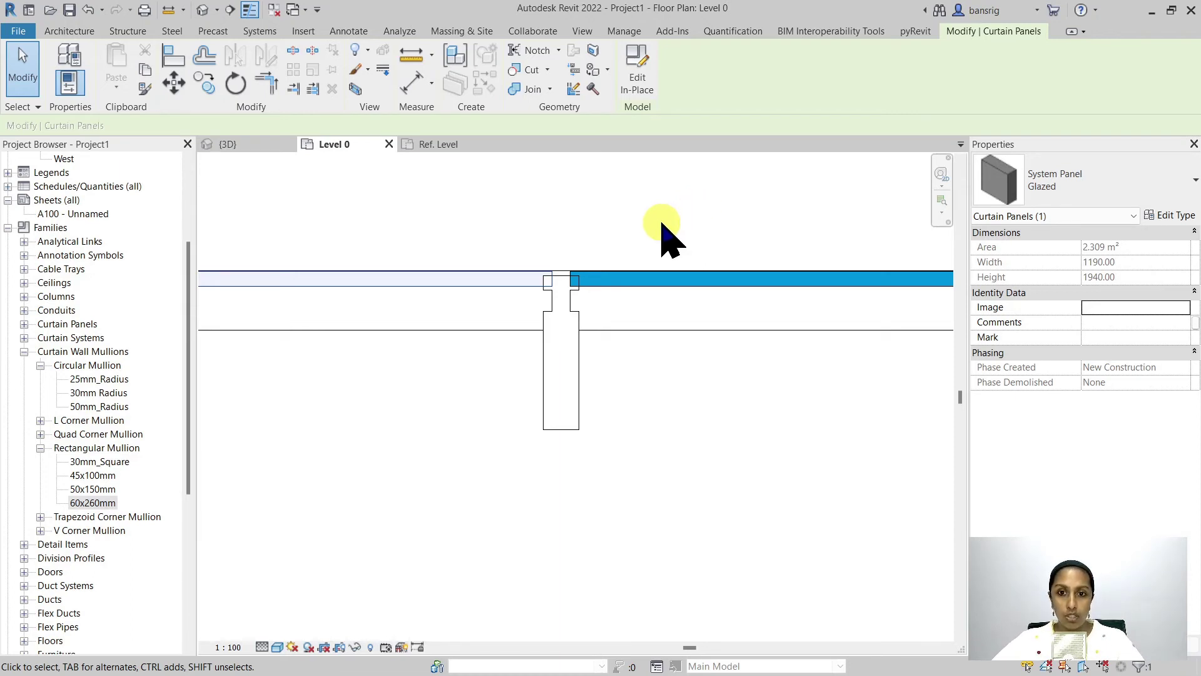
left_click(1191, 216)
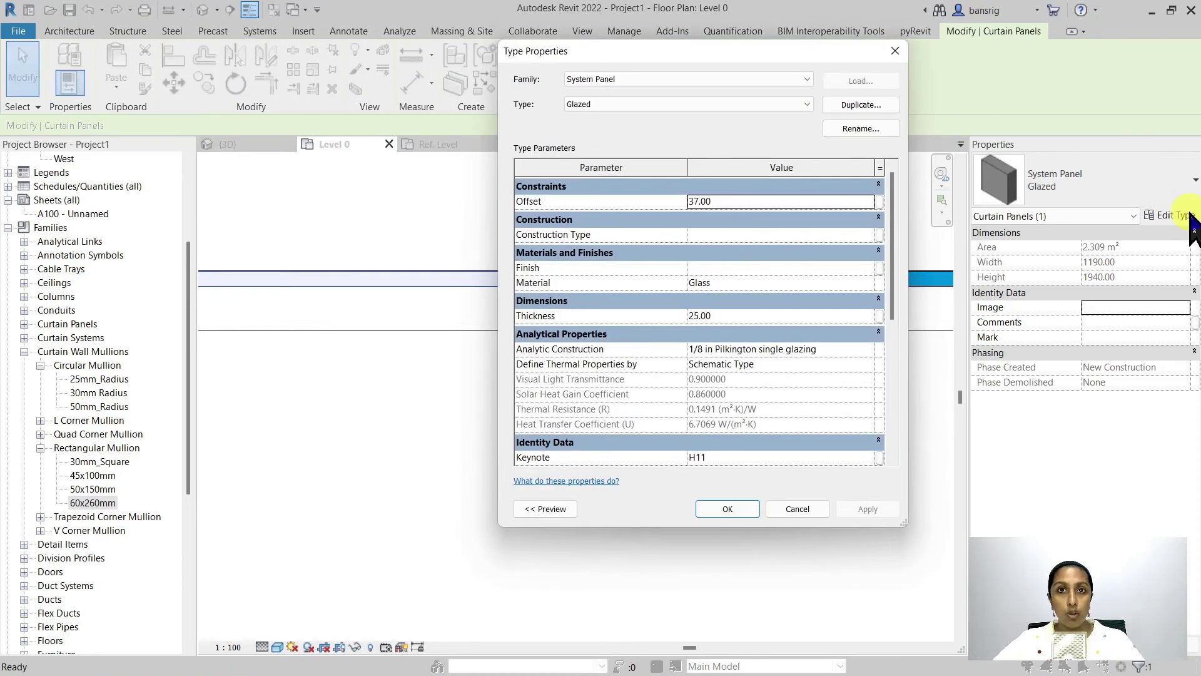
left_click(759, 201)
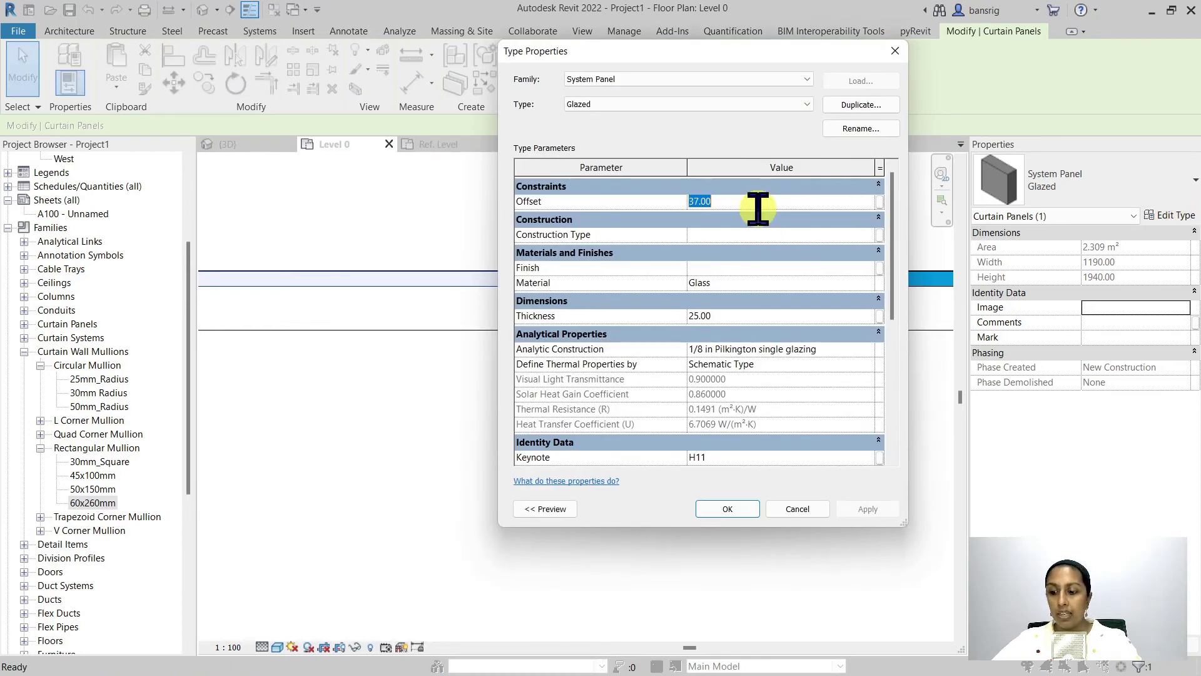
type("0")
left_click(734, 509)
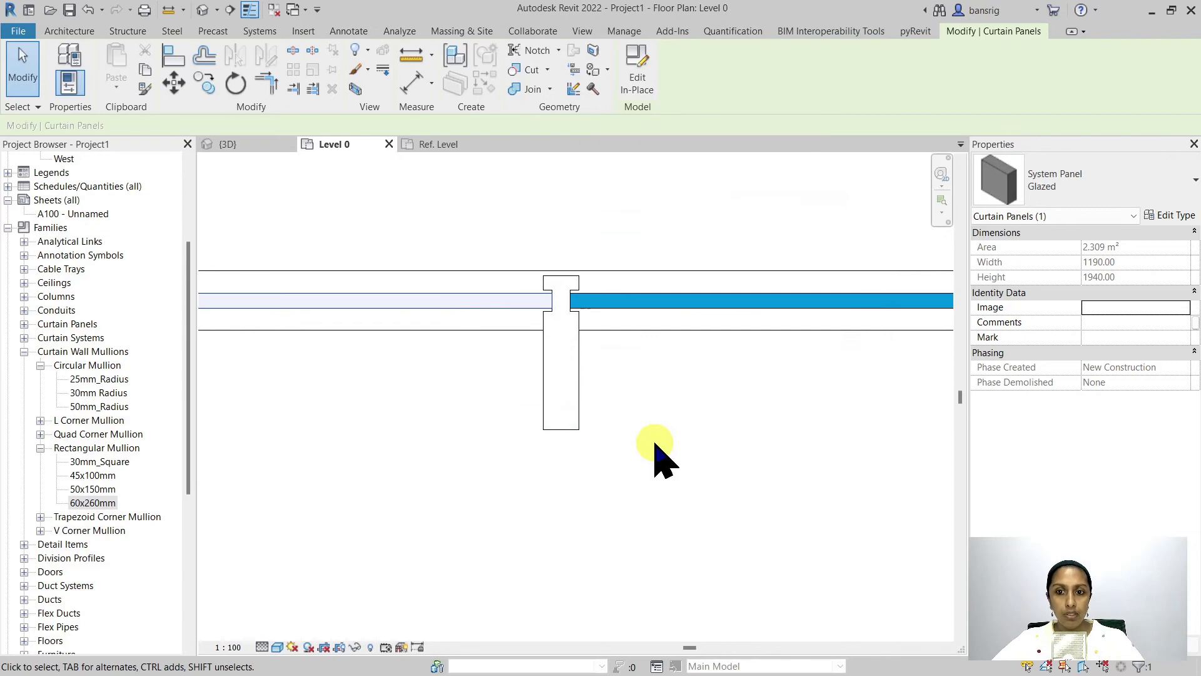
- Give the 60x260mm mullion type an Offset of 37, then view the wall in {3D}
left_click(604, 416)
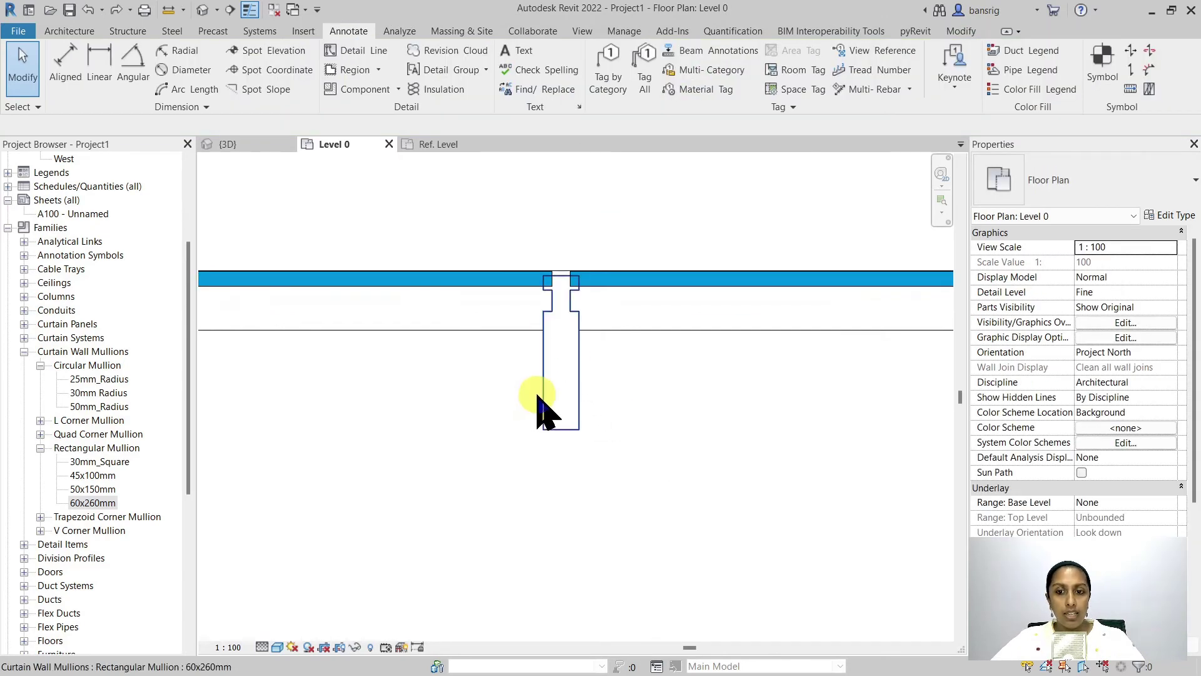
left_click(543, 403)
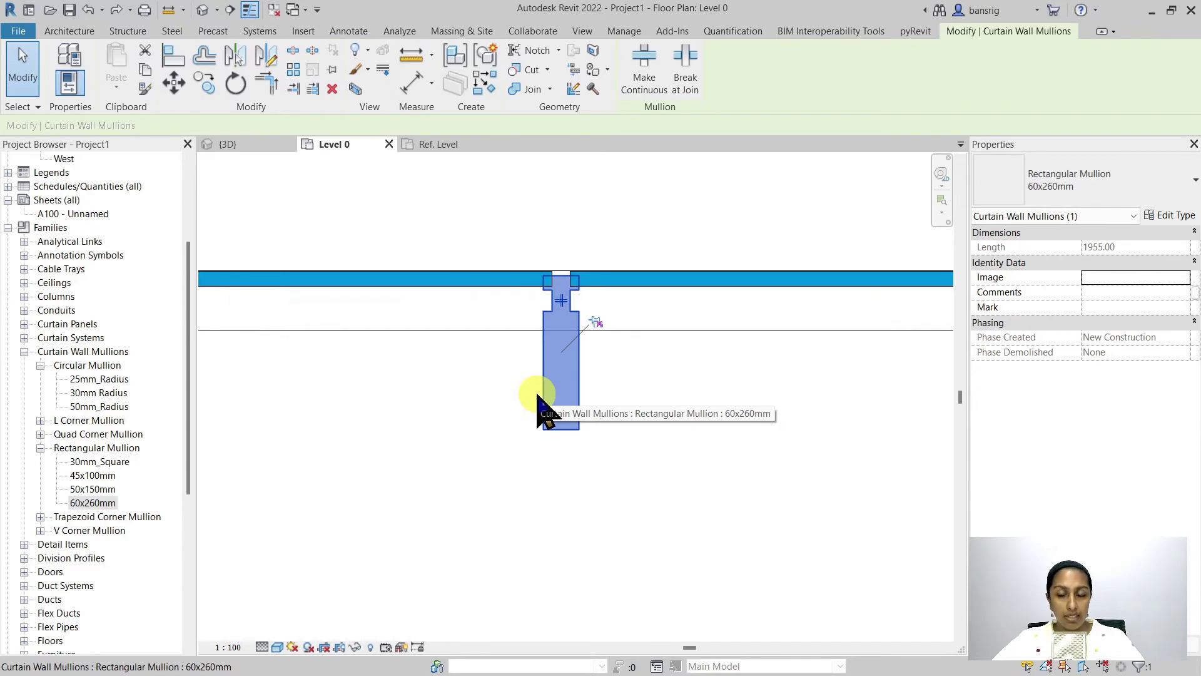
left_click(1169, 215)
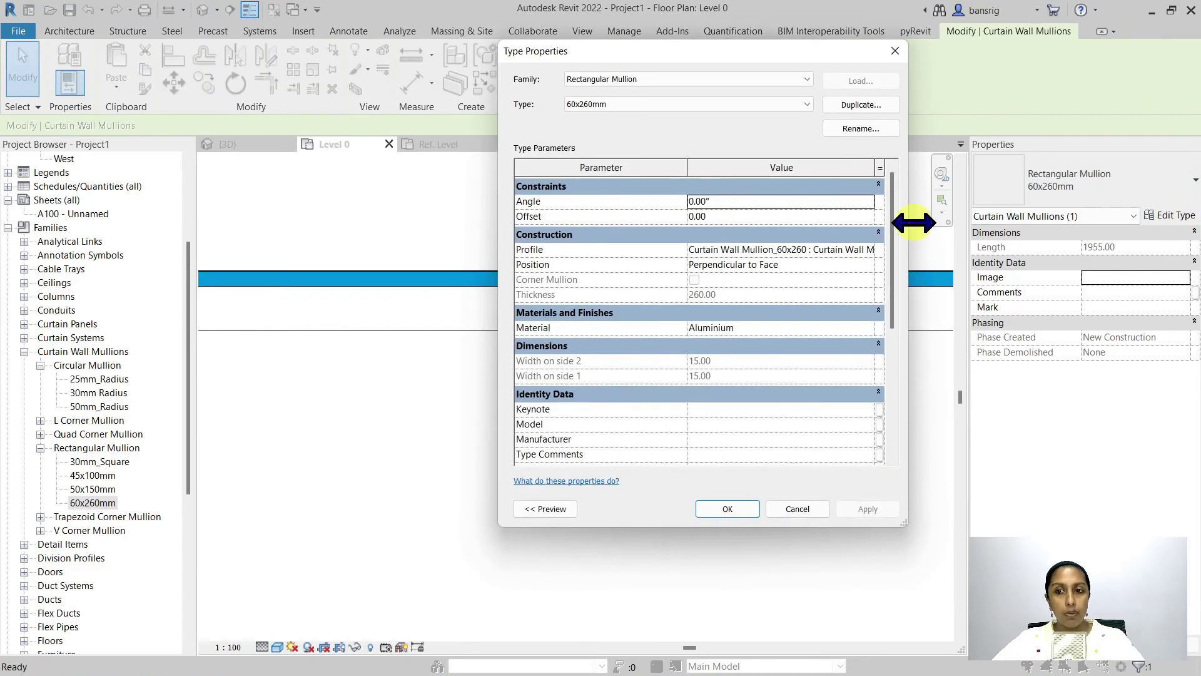
left_click(745, 219)
type("37")
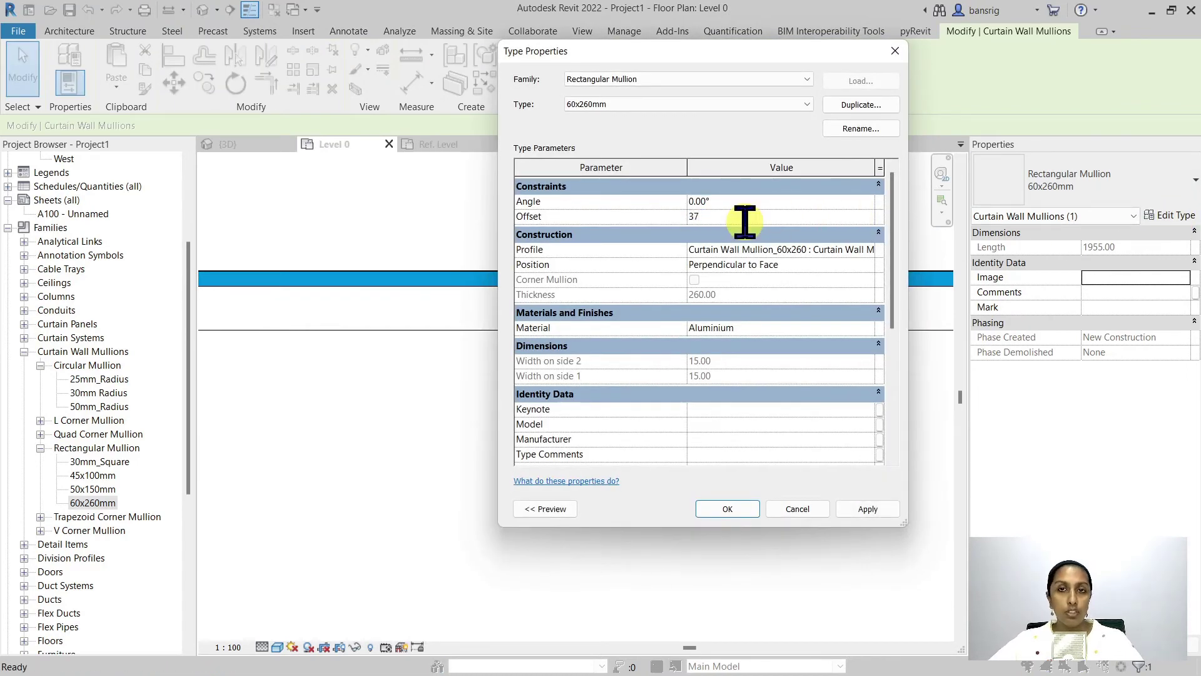
left_click(735, 508)
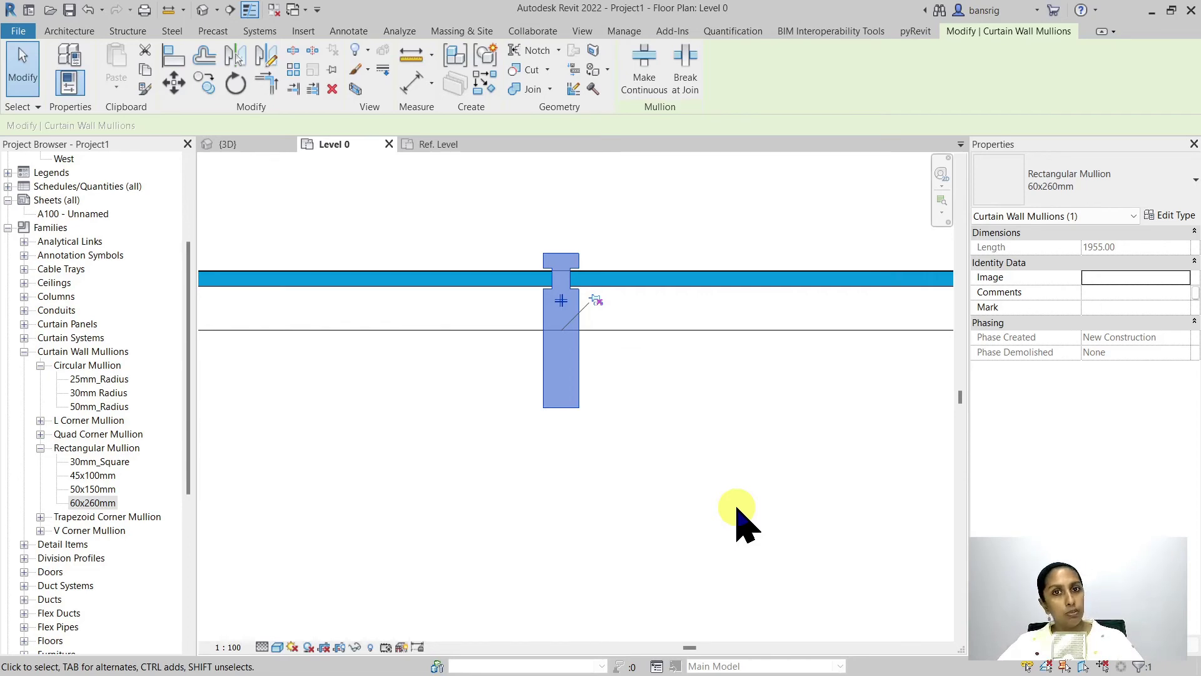
left_click(738, 508)
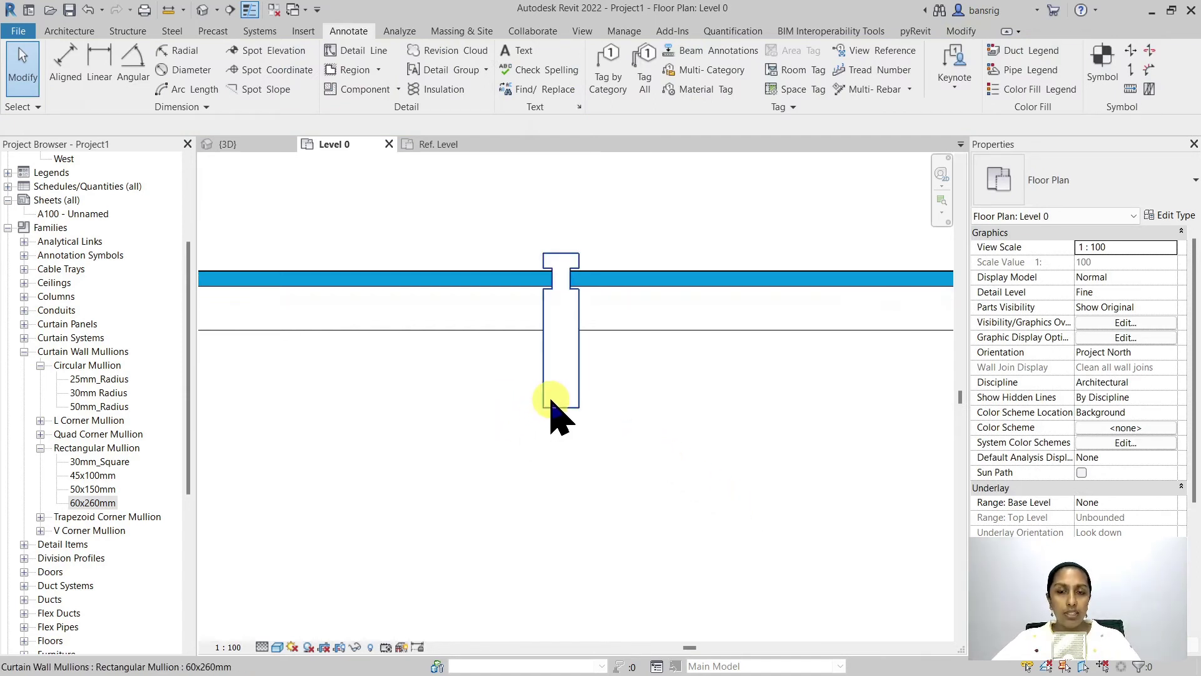
left_click(220, 144)
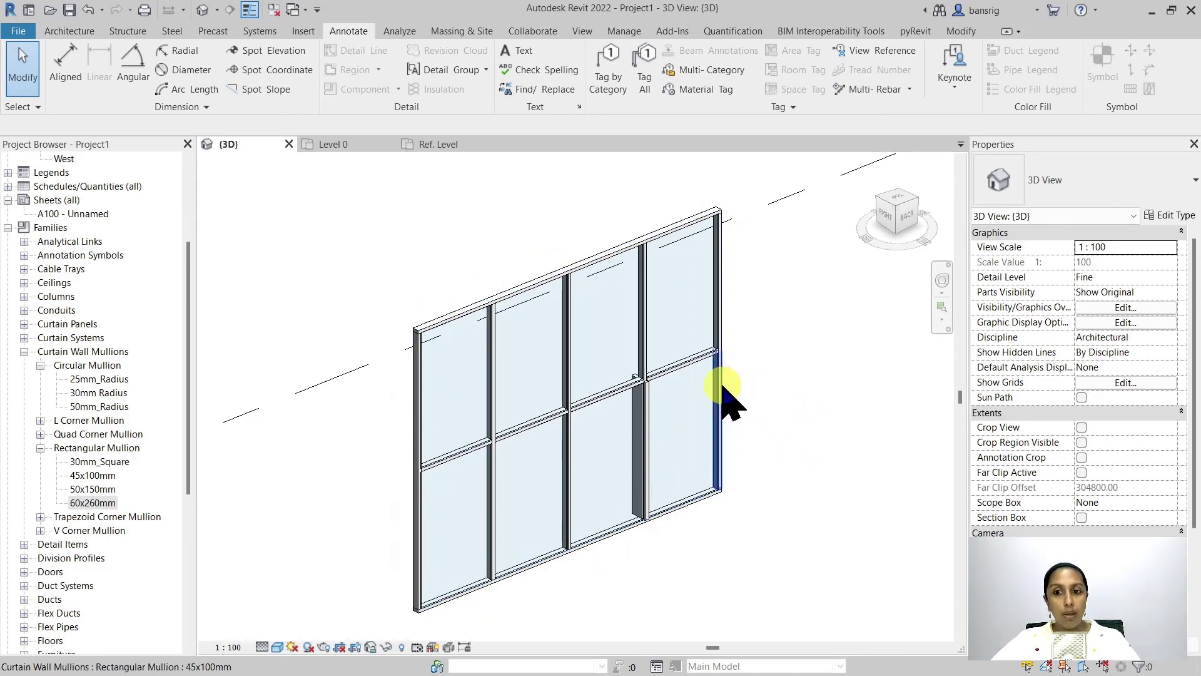
- Set the Custom Curtain Wall's vertical interior, Border 1 and Border 2 mullions to 60x260mm
left_click(642, 208)
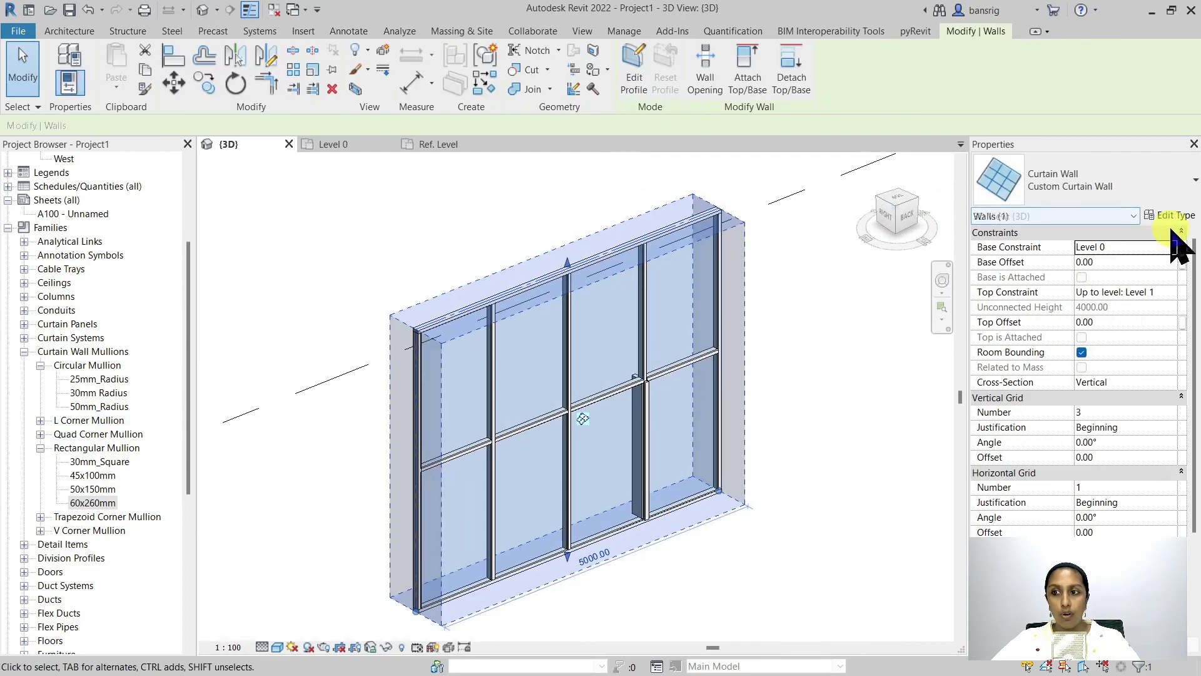
left_click(1173, 217)
scroll(778, 325, "down", 3)
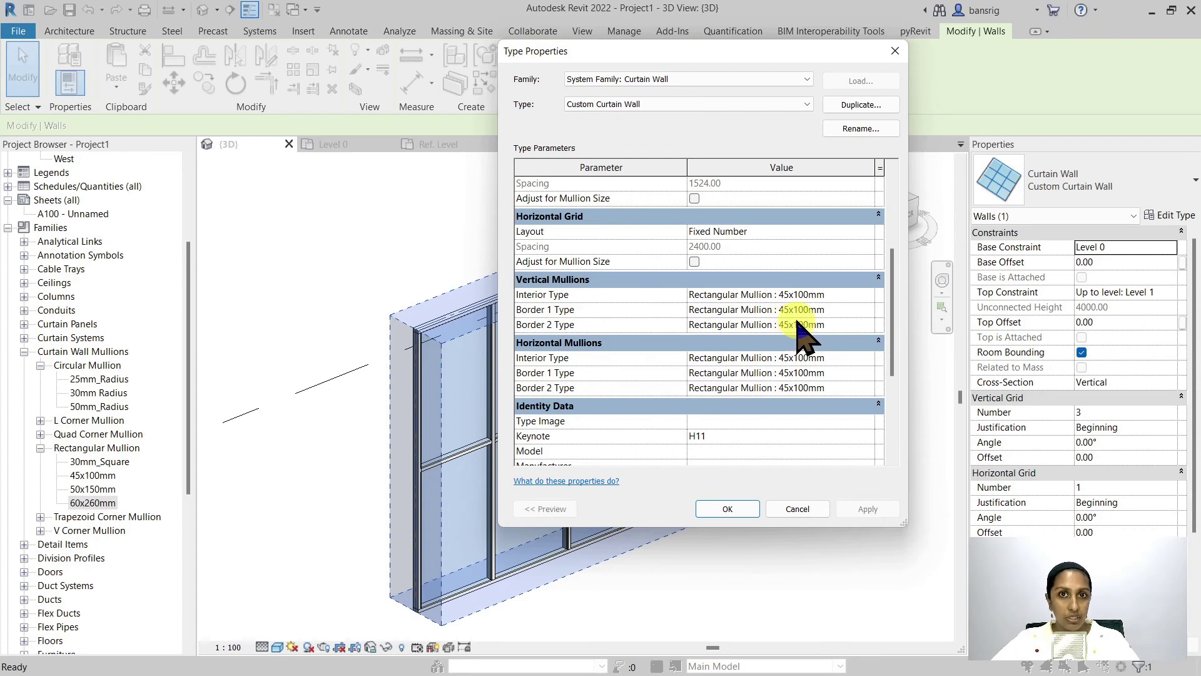
left_click(867, 295)
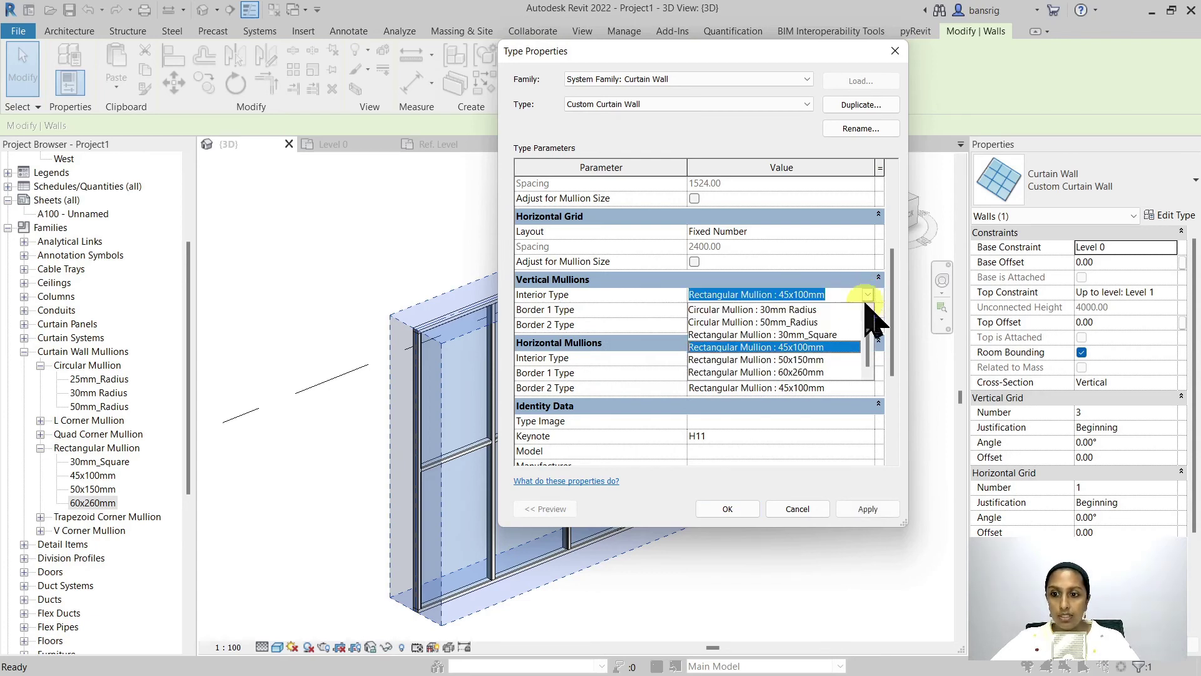
left_click(803, 371)
left_click(849, 292)
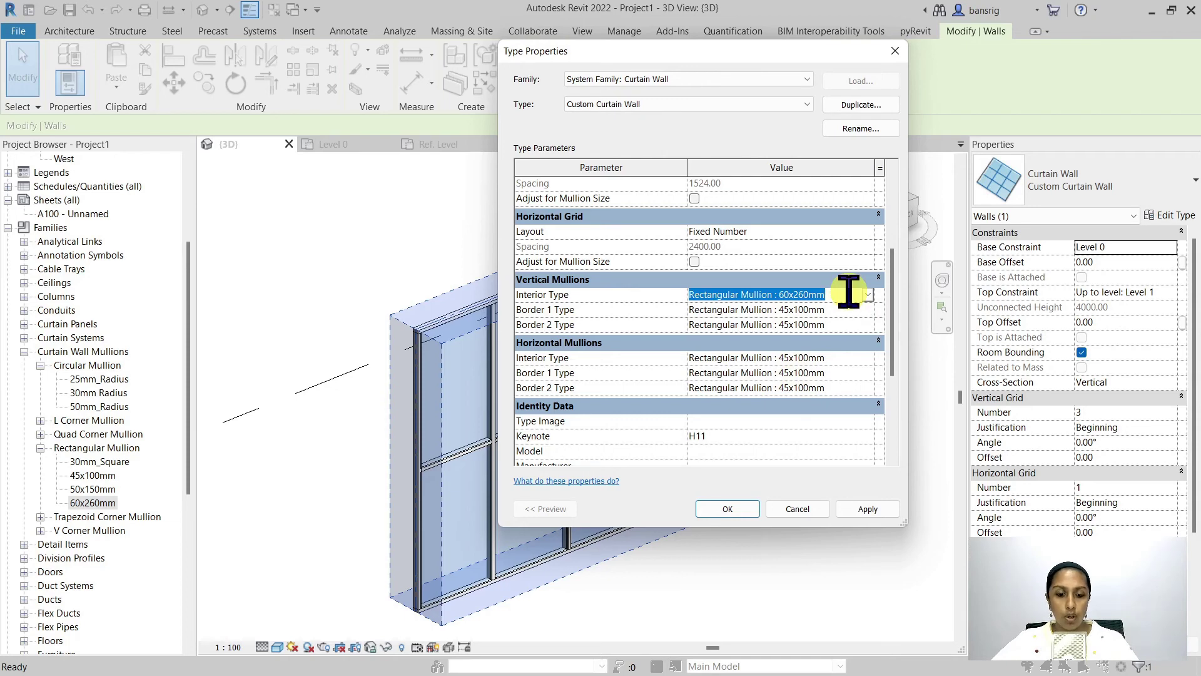
left_click(839, 309)
scroll(838, 316, "down", 2)
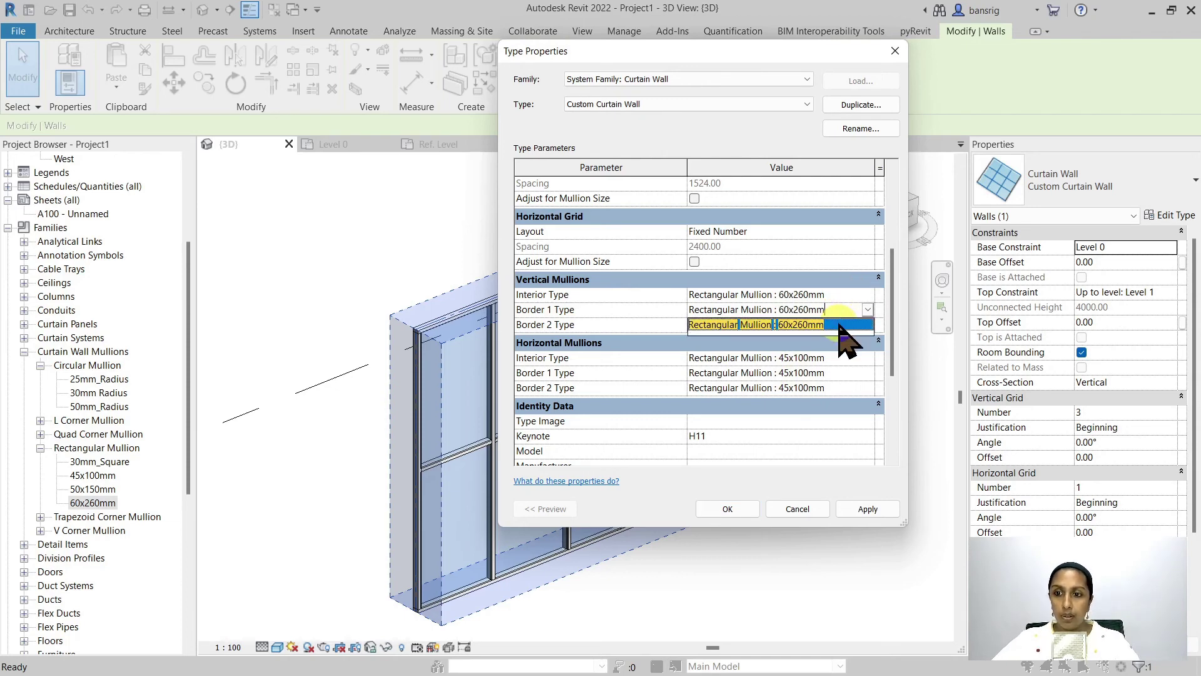
left_click(838, 324)
- Set the horizontal interior, Border 1 and Border 2 mullions to 60x260mm and apply
scroll(841, 328, "down", 2)
left_click(839, 357)
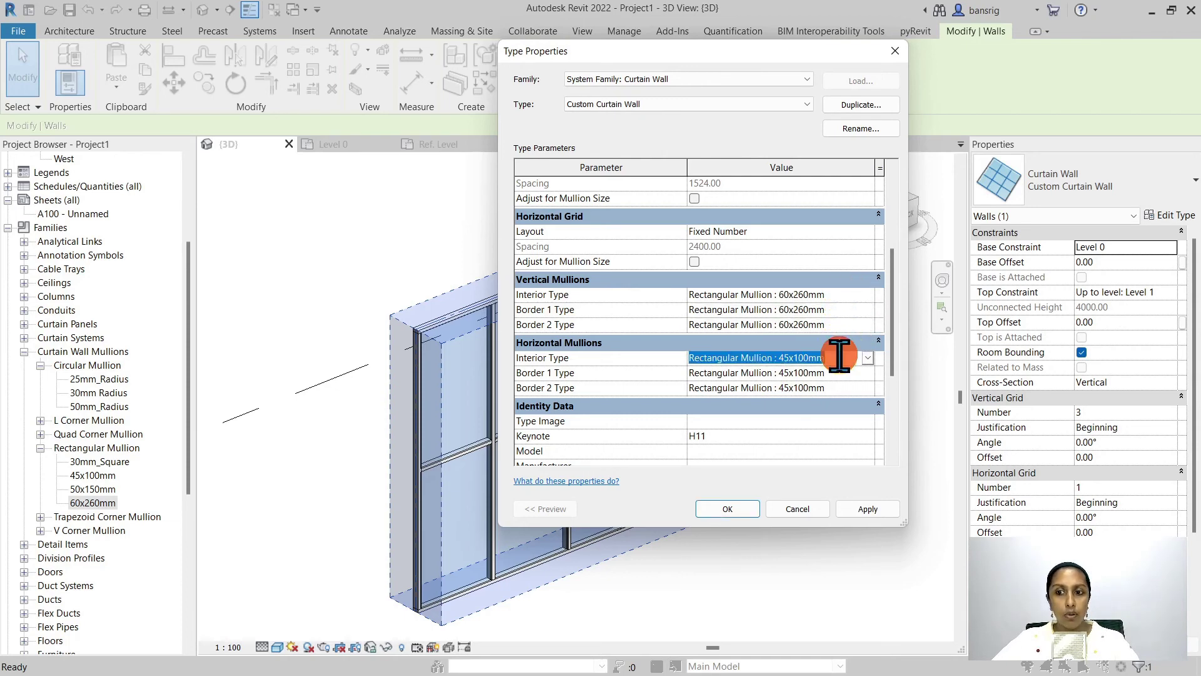
scroll(838, 358, "down", 2)
left_click(839, 373)
scroll(839, 376, "down", 2)
left_click(838, 388)
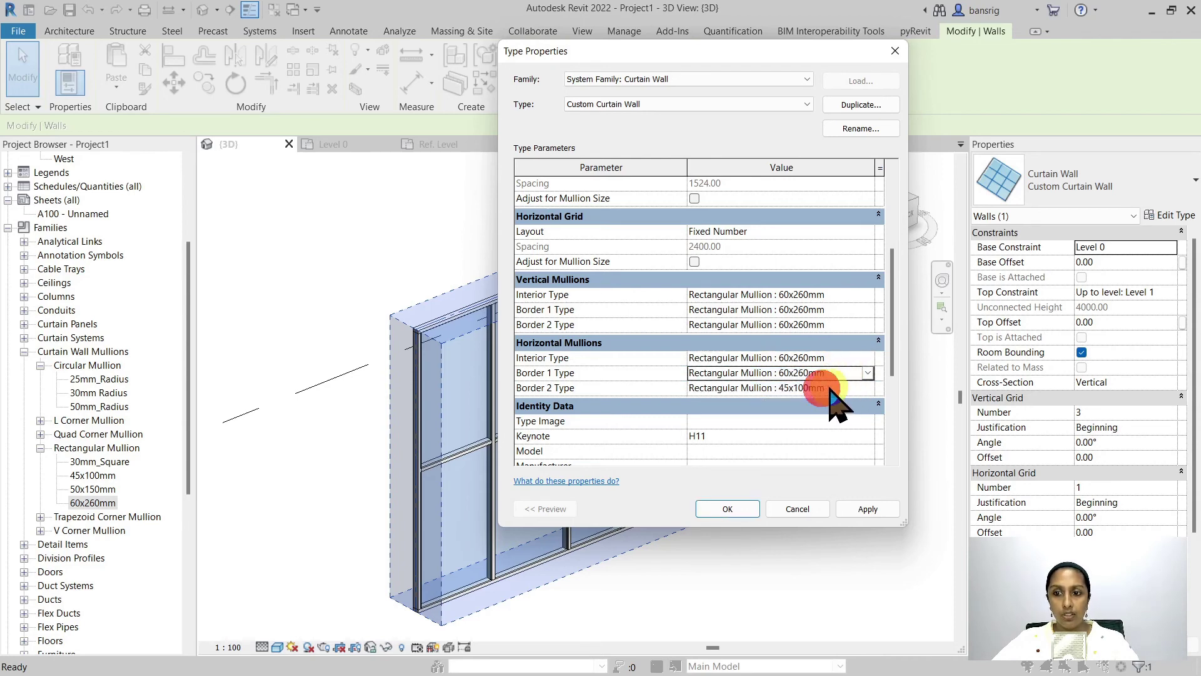
scroll(839, 388, "down", 2)
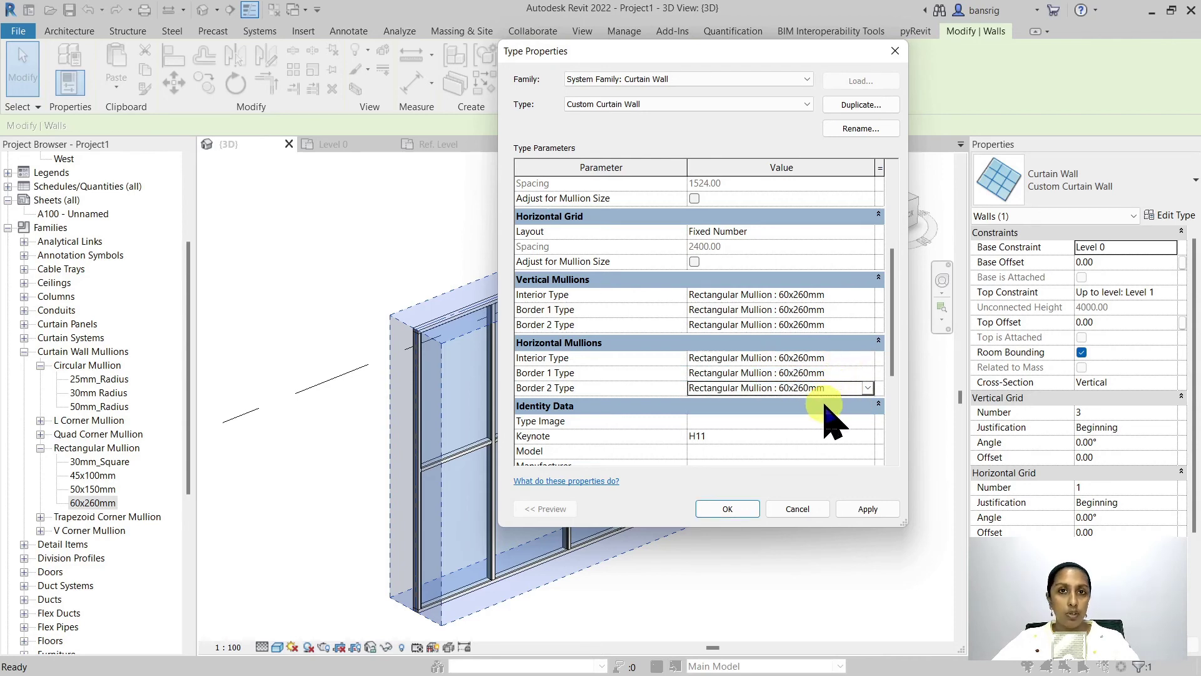
left_click(719, 509)
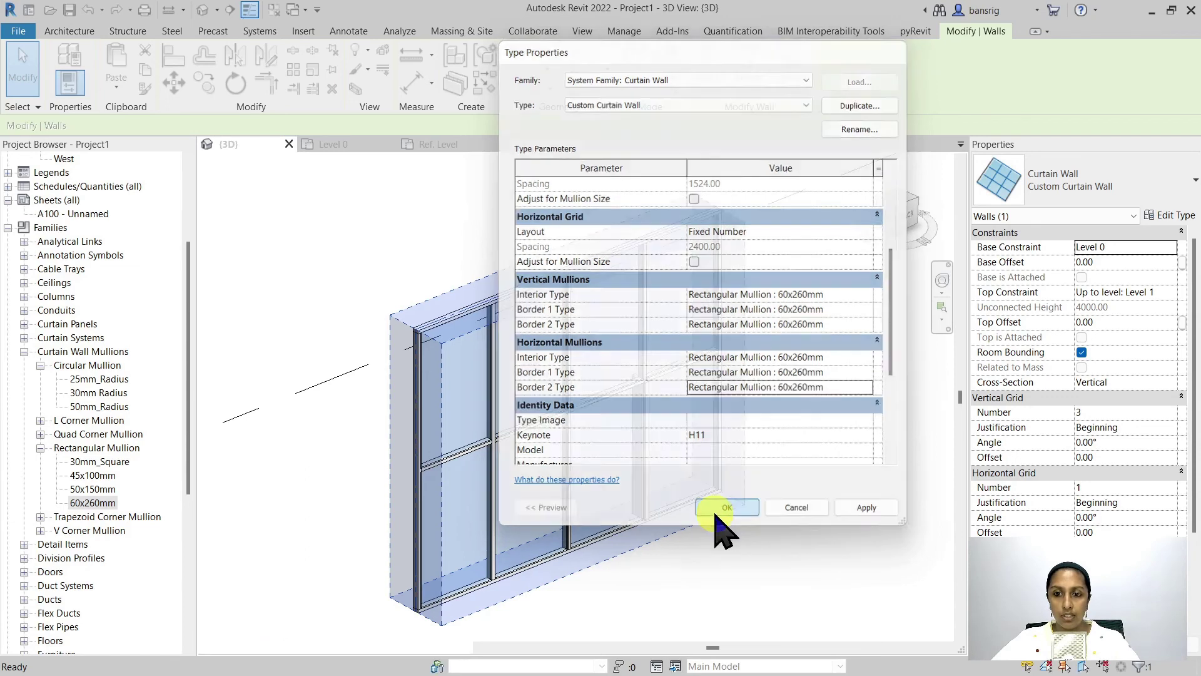
- Switch to the Level 0 plan and zoom in on three curtain wall panels to check the 60x260 mullions
key("Escape")
left_click(348, 148)
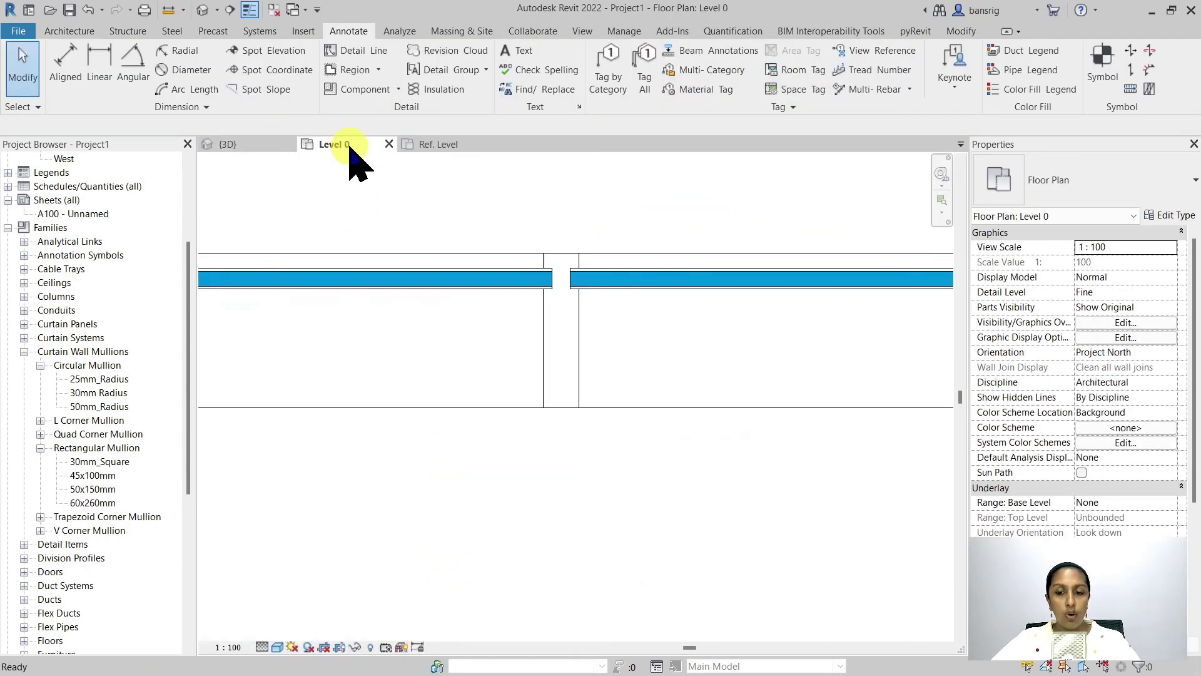
scroll(551, 384, "down", 3)
middle_click_drag(551, 385, 450, 429)
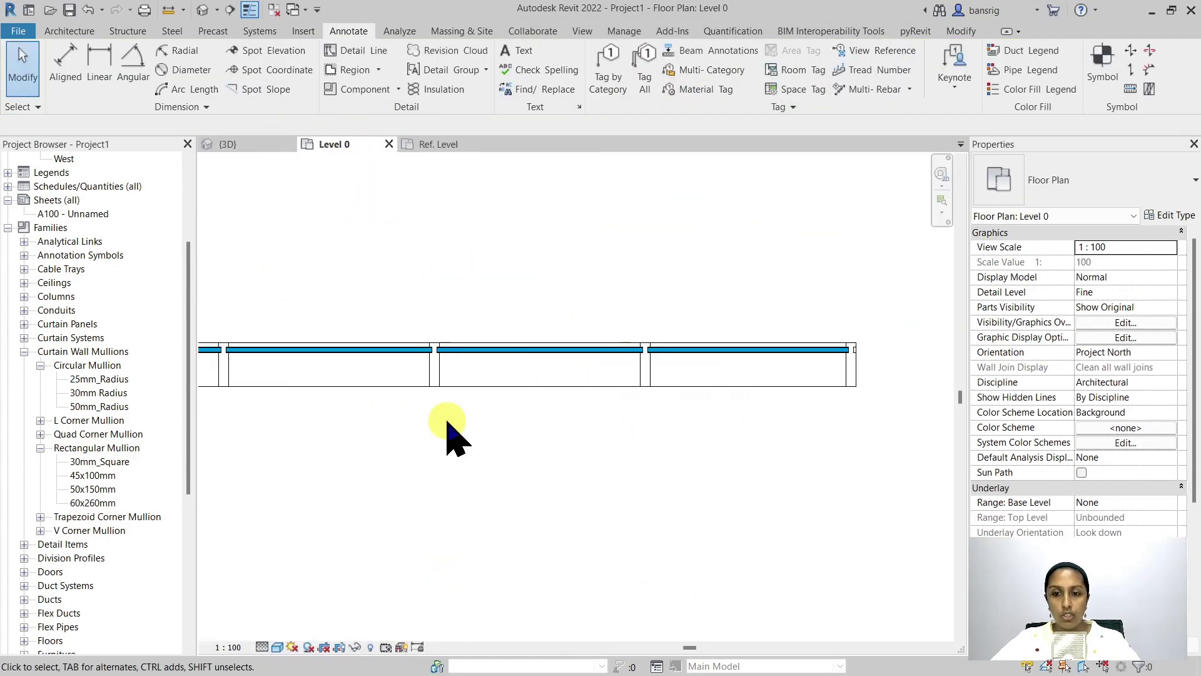
scroll(691, 419, "down", 1)
scroll(684, 407, "up", 1)
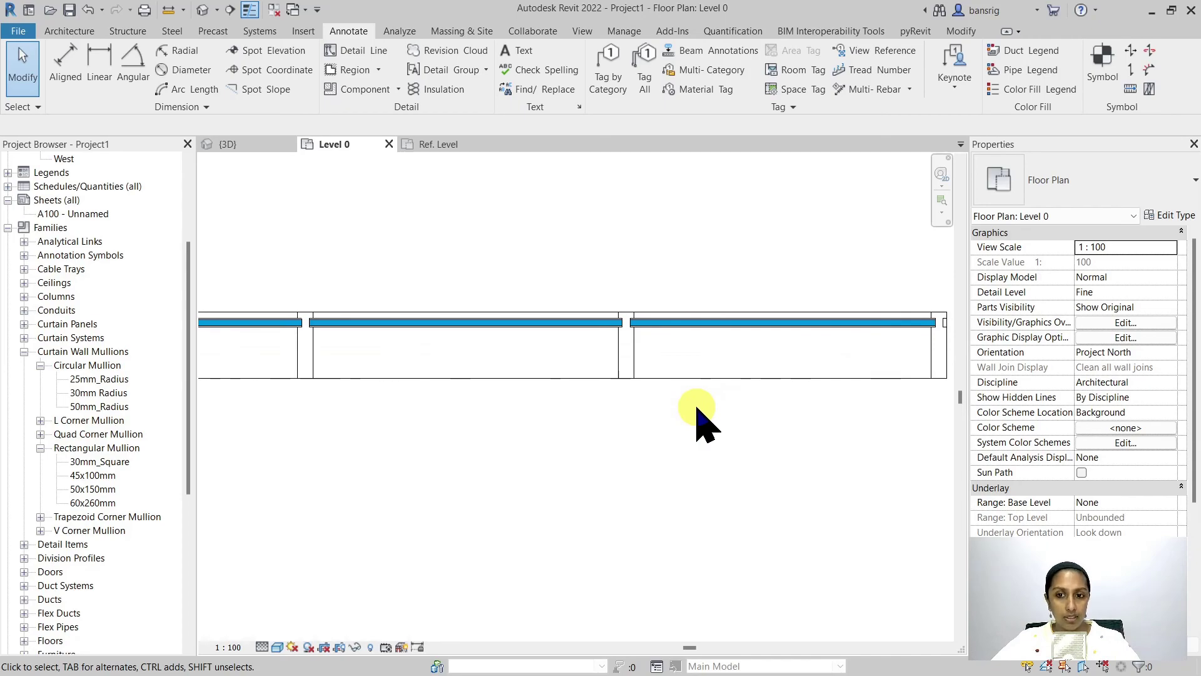